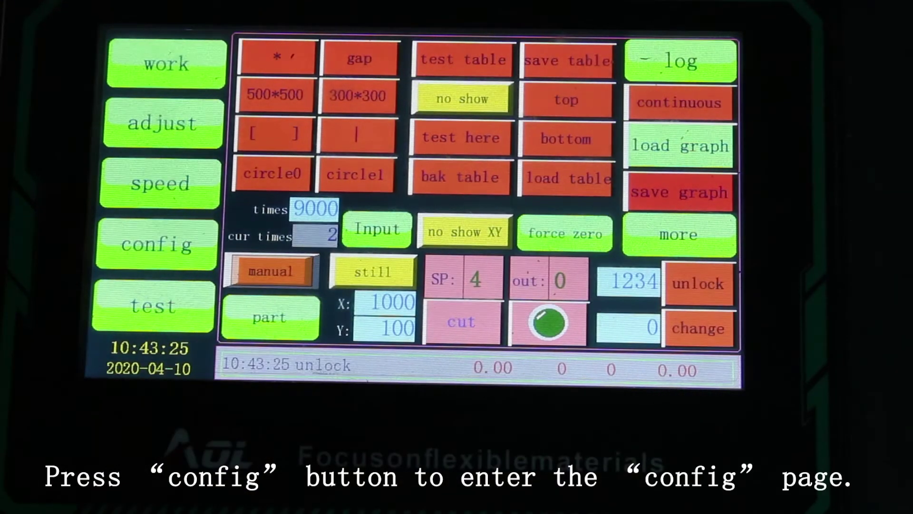
- Open the machine page within the cutting machine controller's config page
left_click(142, 244)
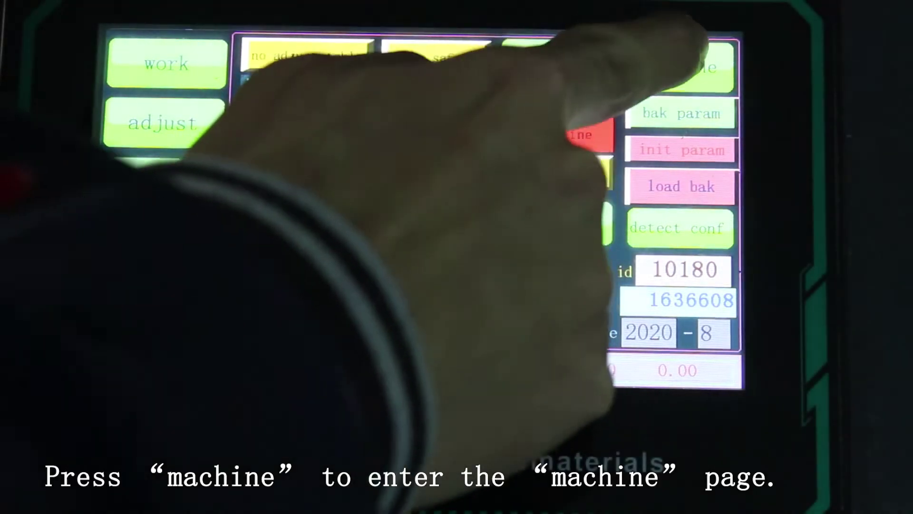
left_click(703, 67)
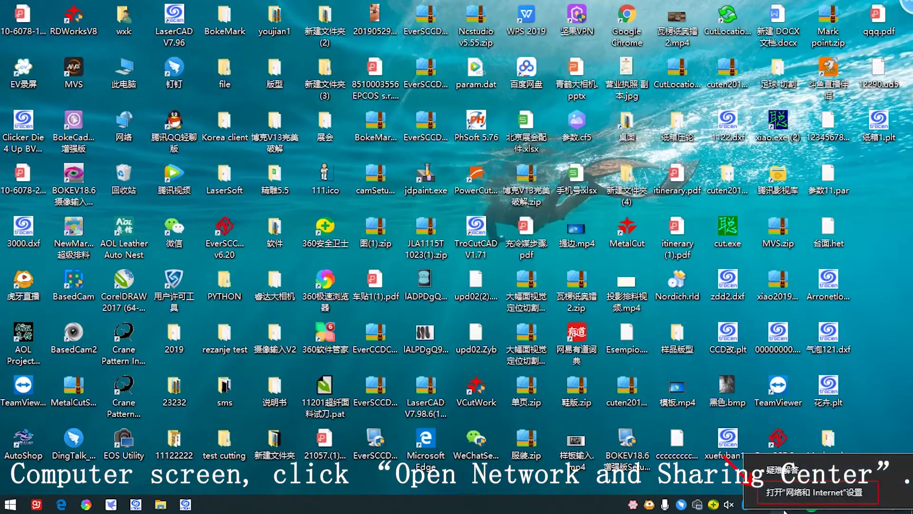
- Open the Ethernet adapter's properties from the computer's network and Internet settings
left_click(780, 494)
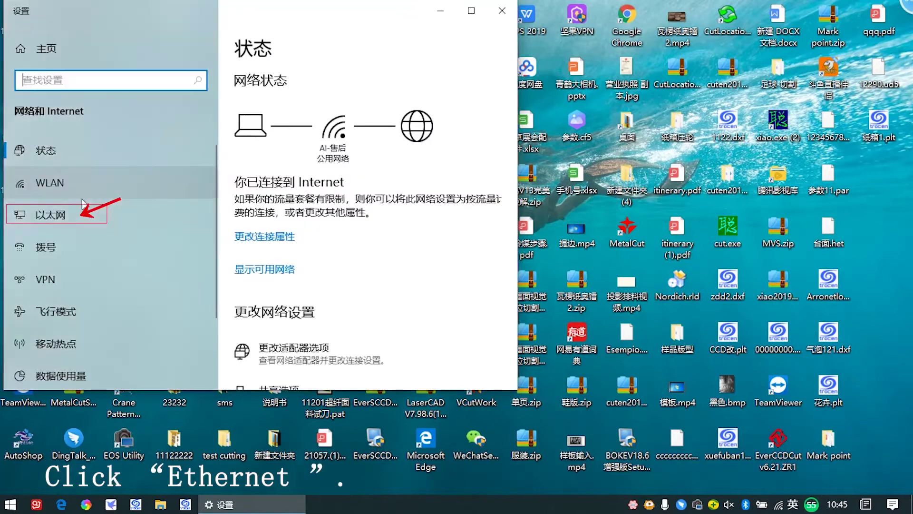
left_click(67, 211)
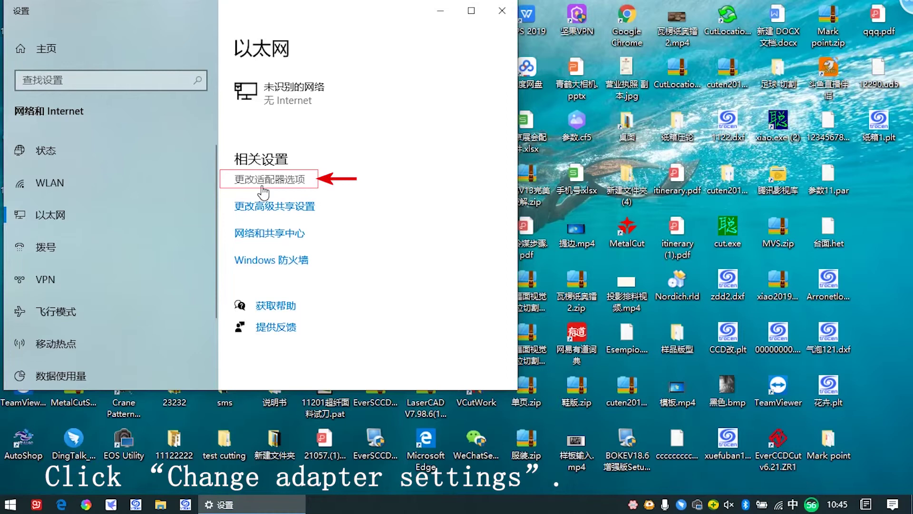
left_click(261, 181)
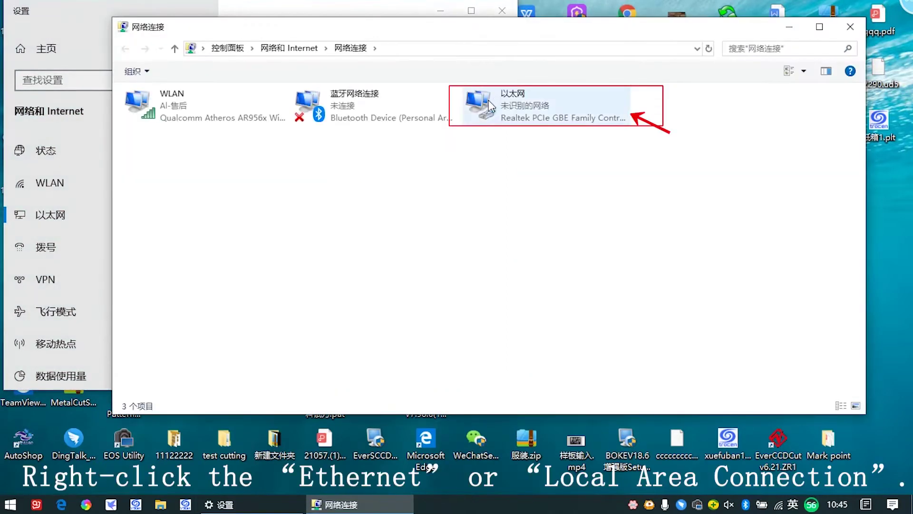
right_click(484, 105)
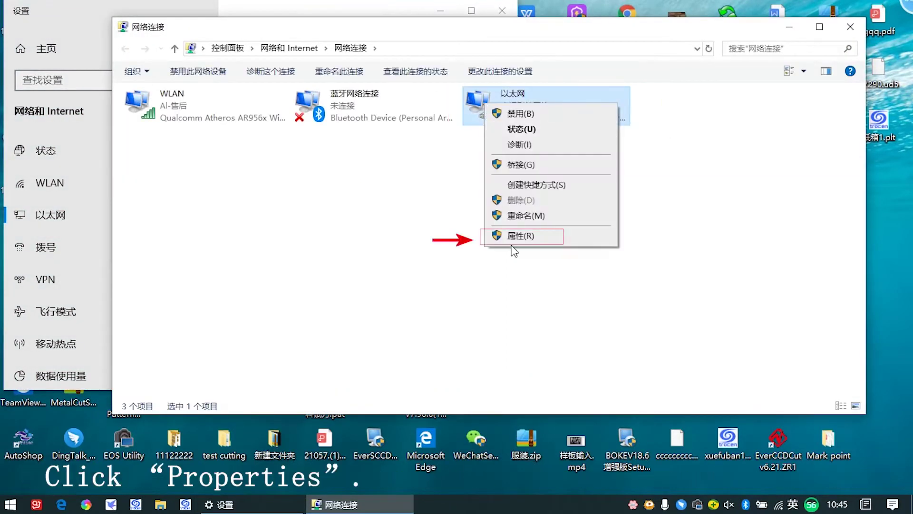
left_click(517, 237)
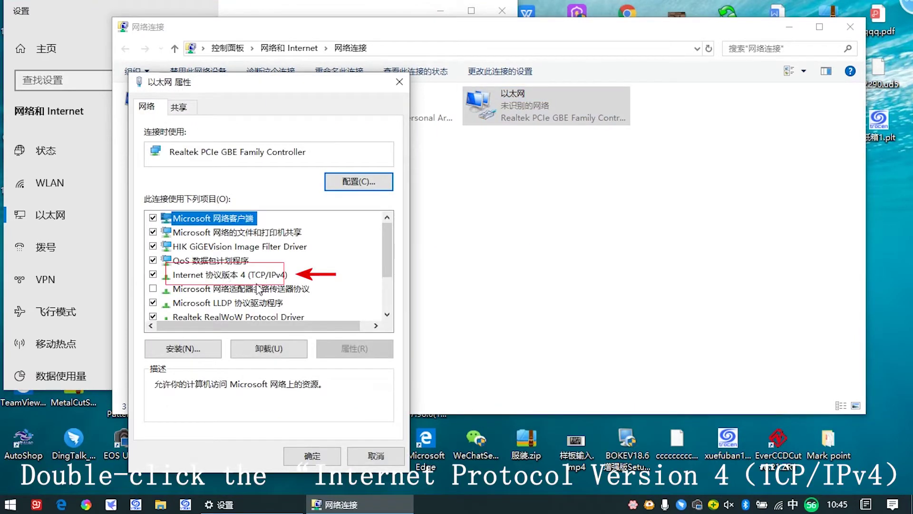
- Set the adapter's IPv4 address to 192.168.0.254 with subnet mask 255.255.255.0 and apply the settings
double_click(274, 280)
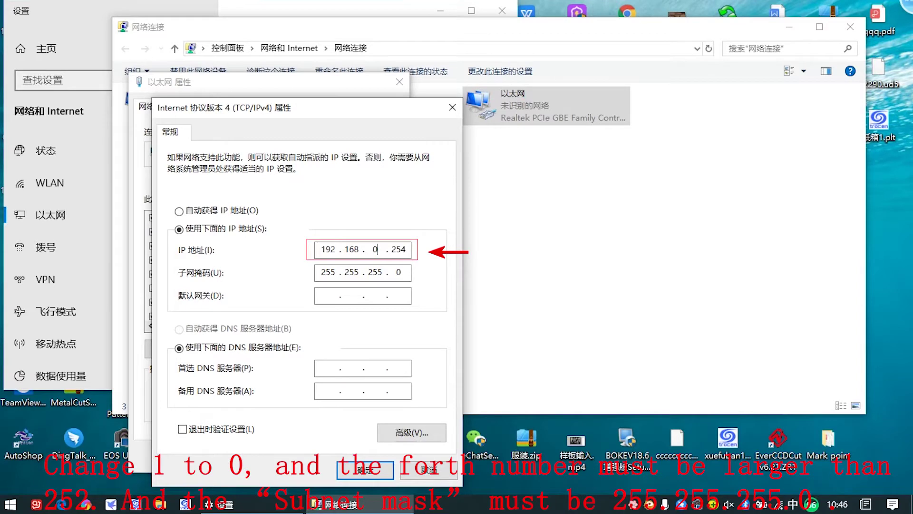
left_click(364, 464)
left_click(312, 458)
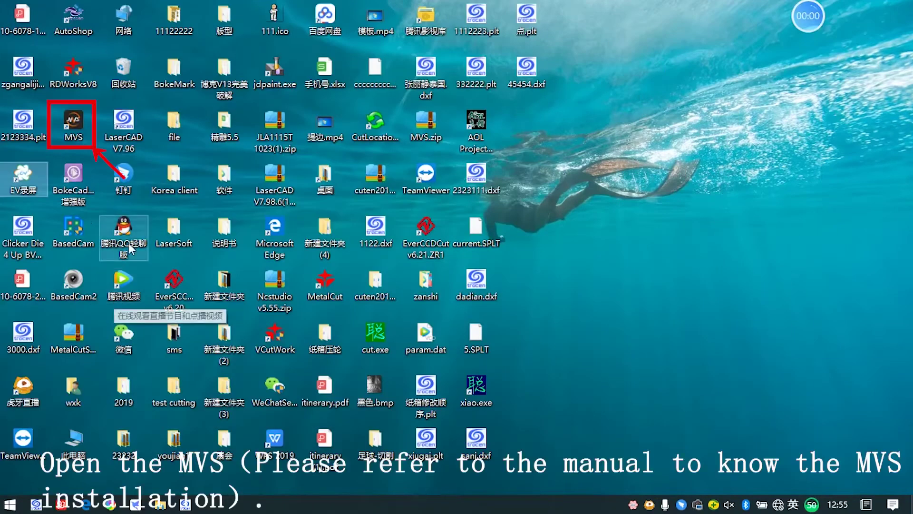
- Launch MVS, preview the live image of the MV-CA013-20GM camera under GigE, and close MVS
double_click(87, 125)
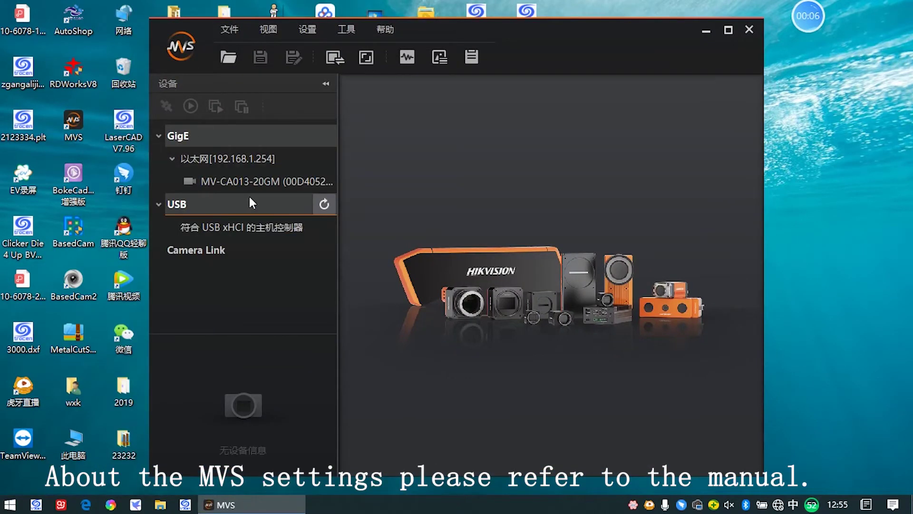
double_click(233, 189)
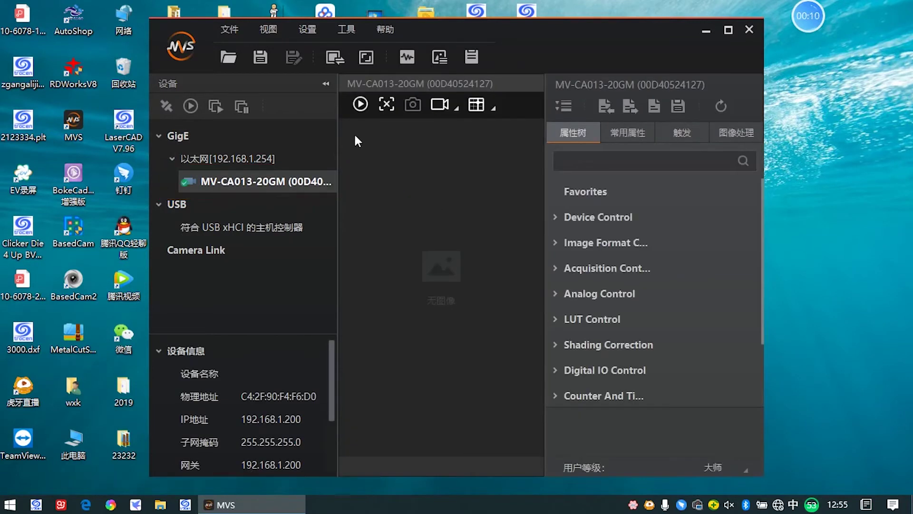
left_click(360, 108)
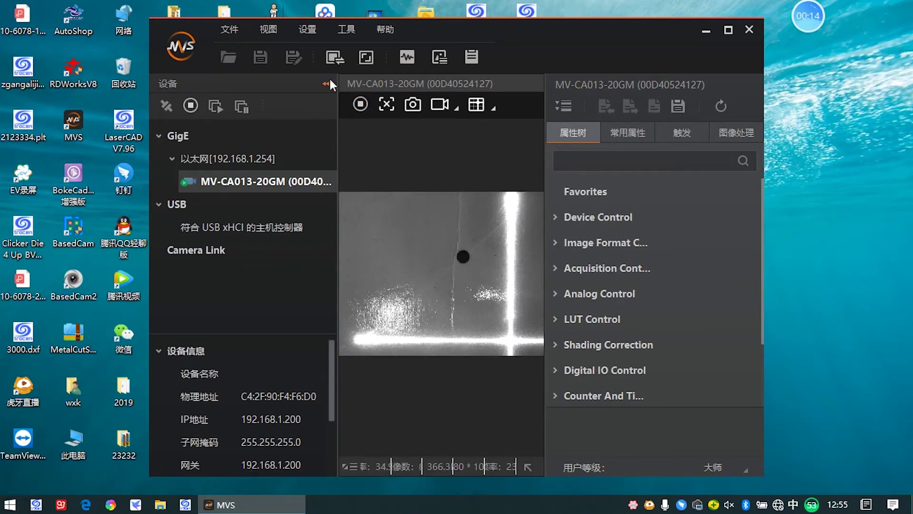
left_click(748, 30)
left_click(421, 257)
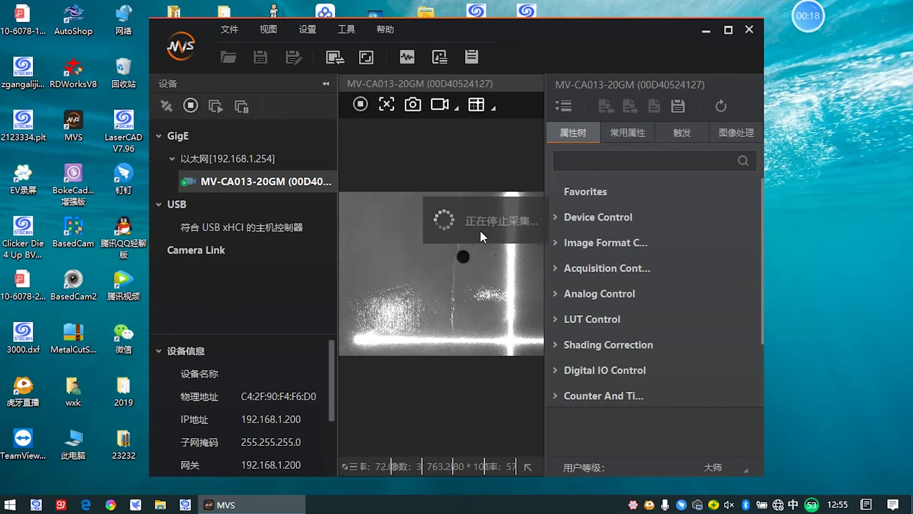
- Launch CutLocation from the desktop and move its Vision Locator window away from the screen edge
left_click(385, 124)
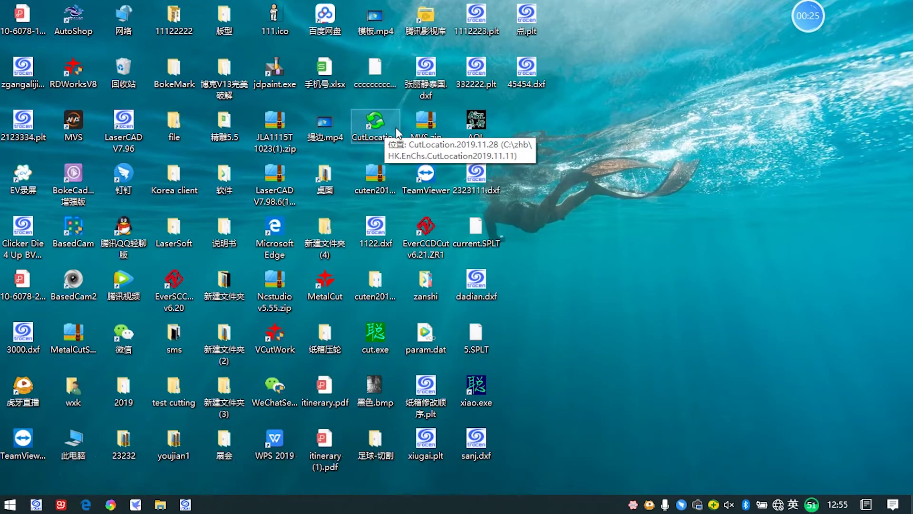
double_click(396, 127)
left_click_drag(293, 16, 374, 39)
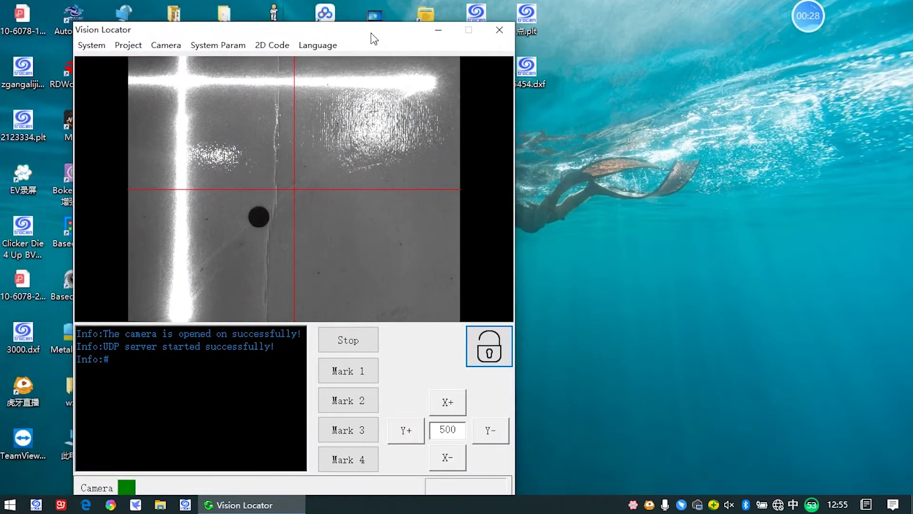
- Set the machine IP address in the system parameters to 192.168.1.251
left_click(211, 46)
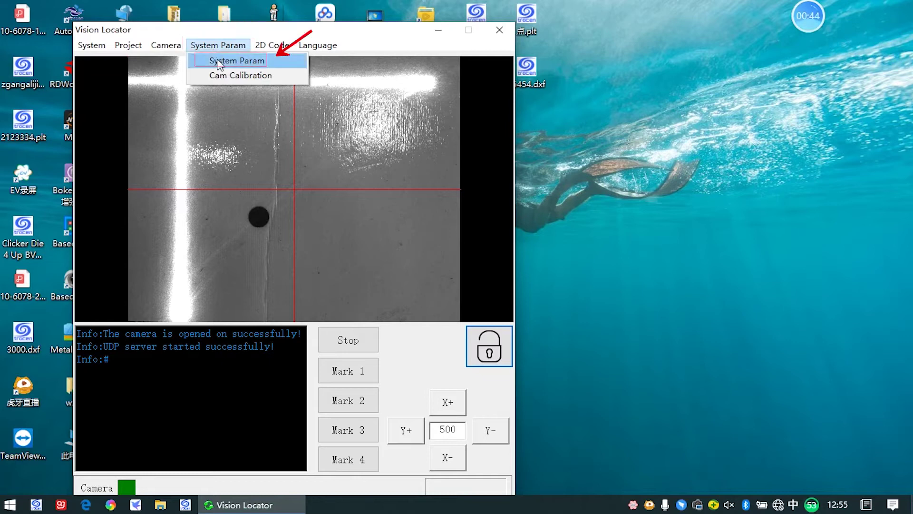
left_click(215, 61)
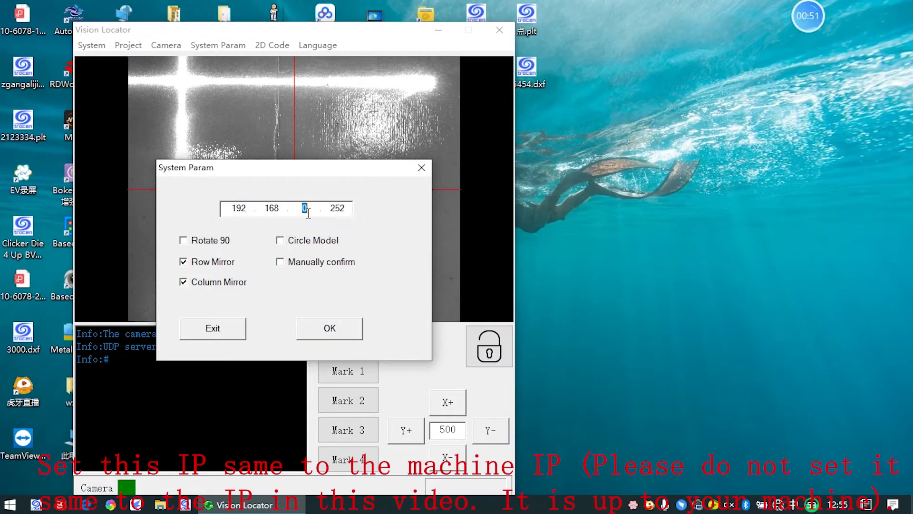
double_click(337, 210)
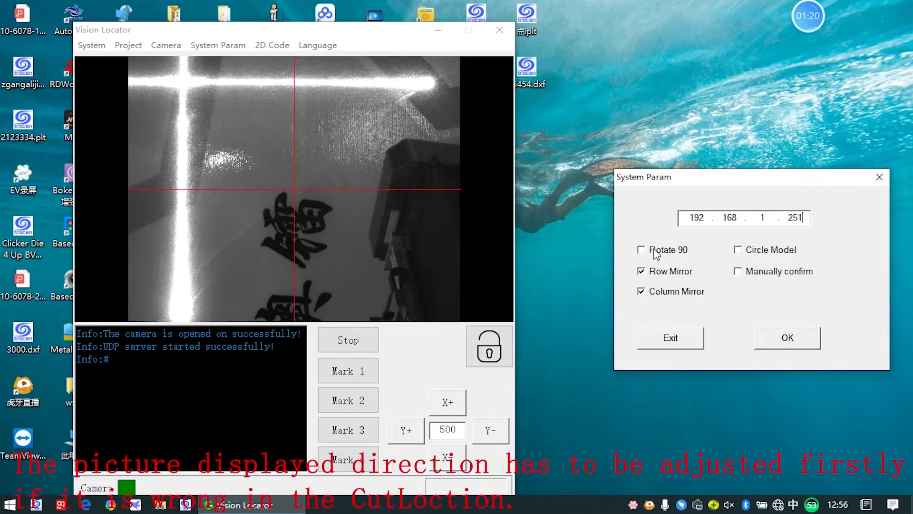
- Enable Rotate 90, disable Row Mirror and Column Mirror, save the system parameters, and close CutLocation
left_click(656, 250)
left_click(656, 272)
left_click(657, 292)
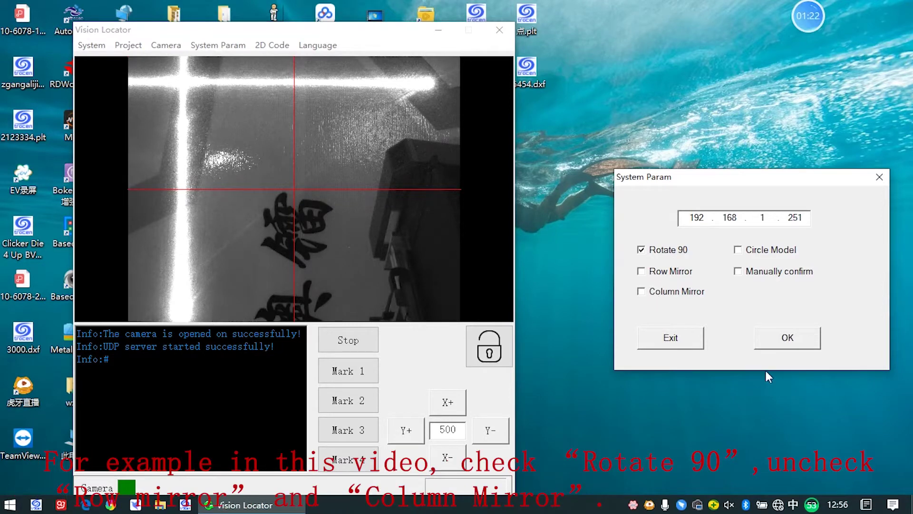
left_click(785, 338)
left_click(320, 329)
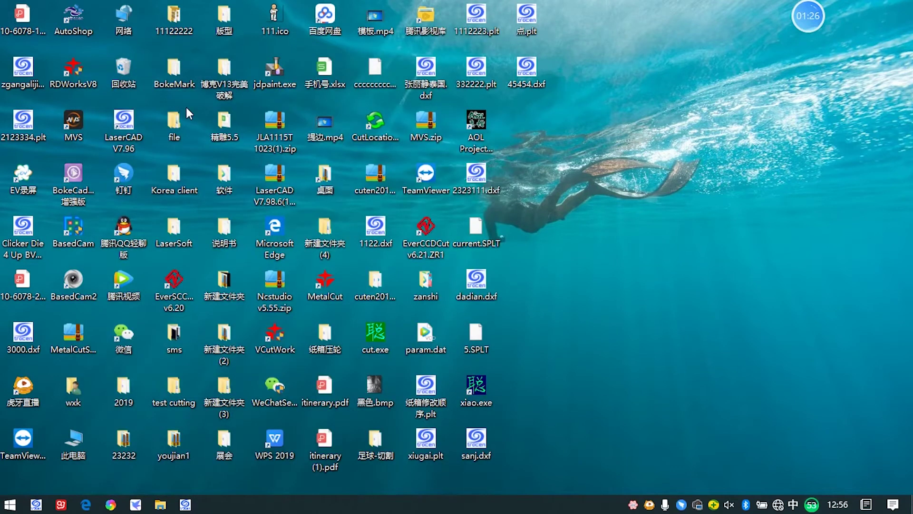
- Relaunch CutLocation and jog the camera in the X+ direction with a step of 500
left_click(366, 139)
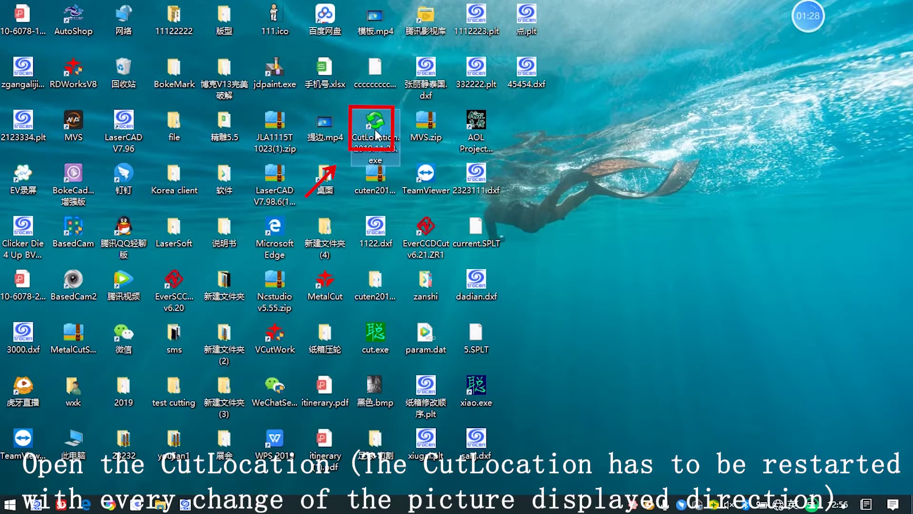
double_click(384, 128)
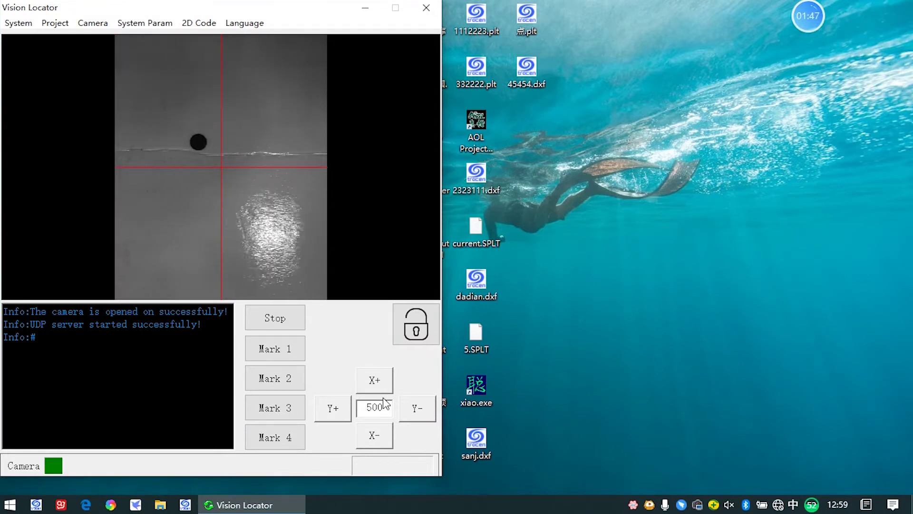
left_click(374, 380)
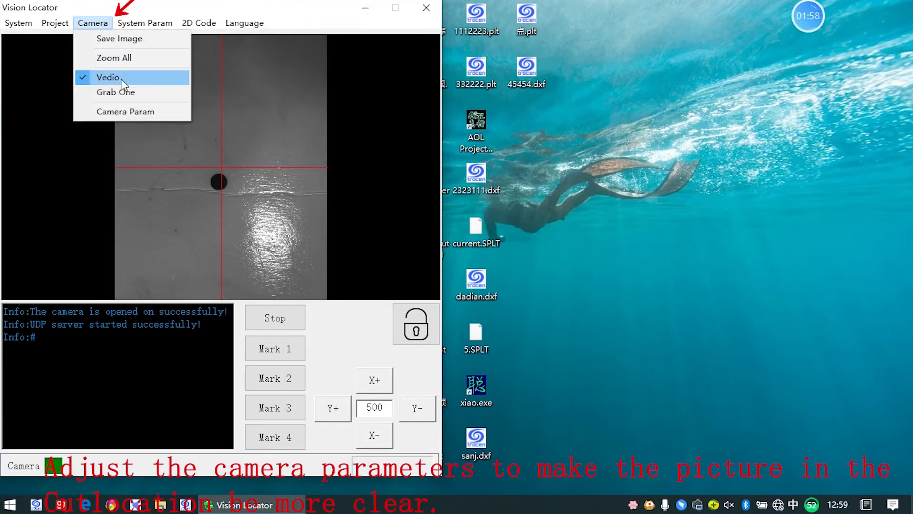
- Save the camera's work parameters with exposure 12 and gain 2, and close the camera parameters
left_click(114, 112)
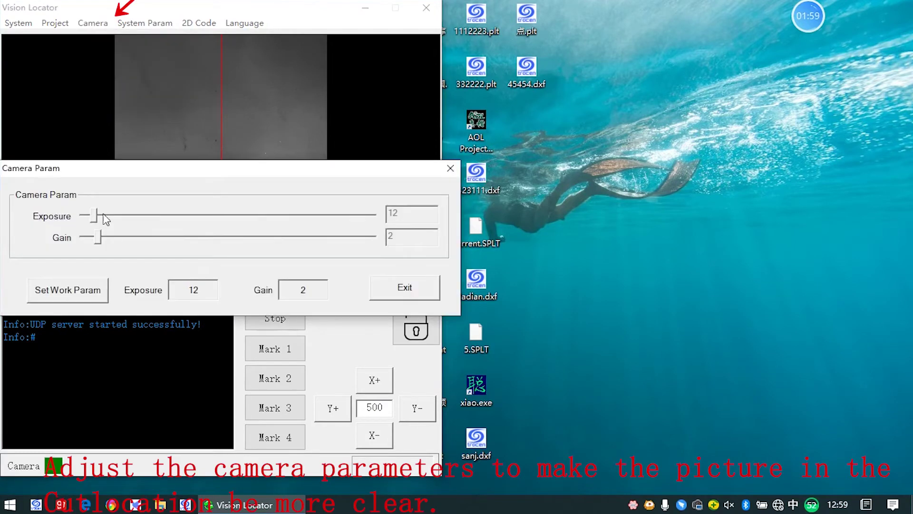
left_click_drag(114, 172, 421, 209)
mouse_move(402, 274)
left_mouse_down()
mouse_move(430, 276)
mouse_move(394, 275)
mouse_move(403, 275)
left_mouse_up()
left_click(389, 276)
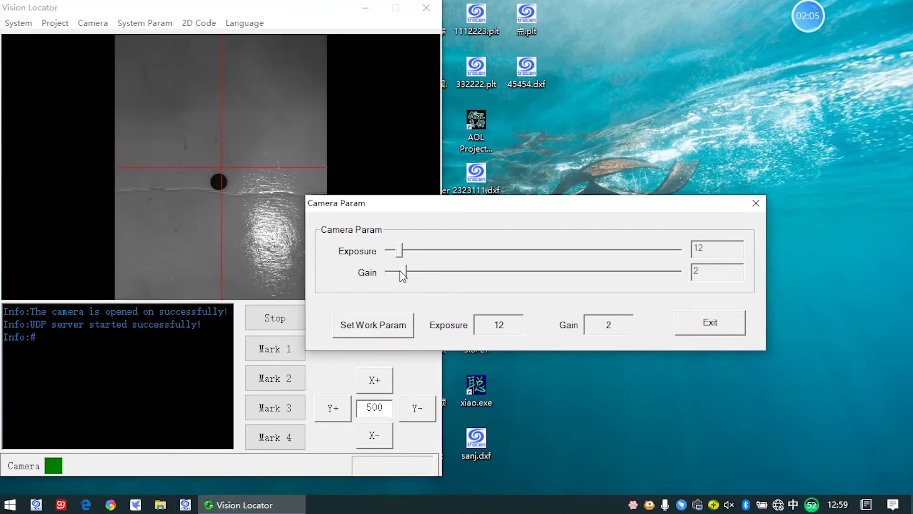
left_click(386, 324)
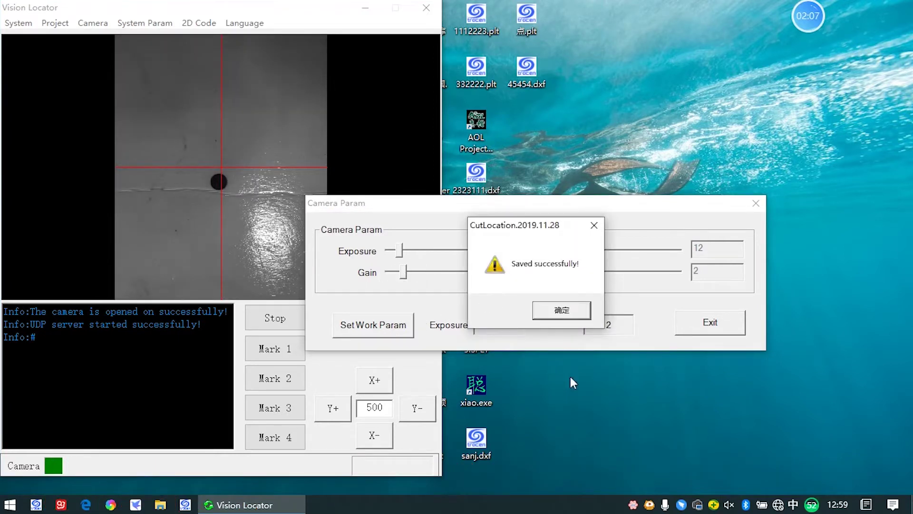
left_click(546, 312)
left_click(739, 333)
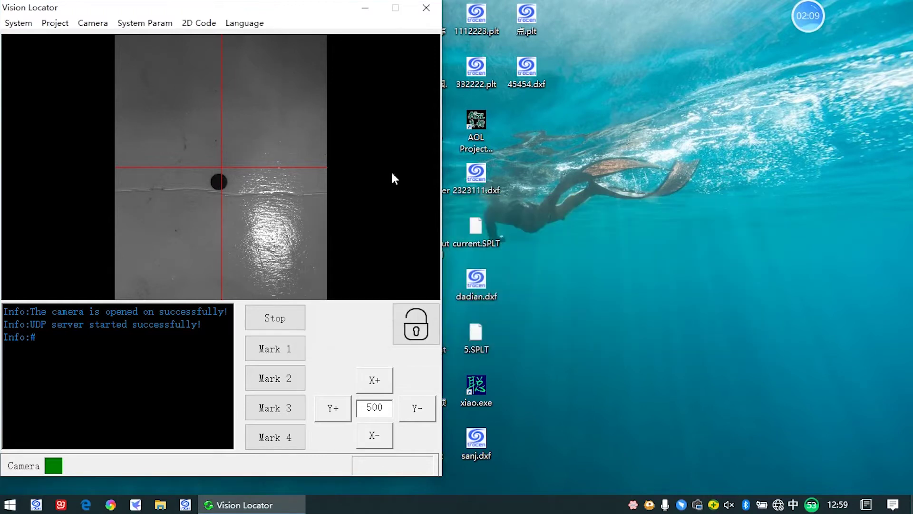
- Open the project's work locations and delete all four existing ones, starting from the last
left_click(55, 23)
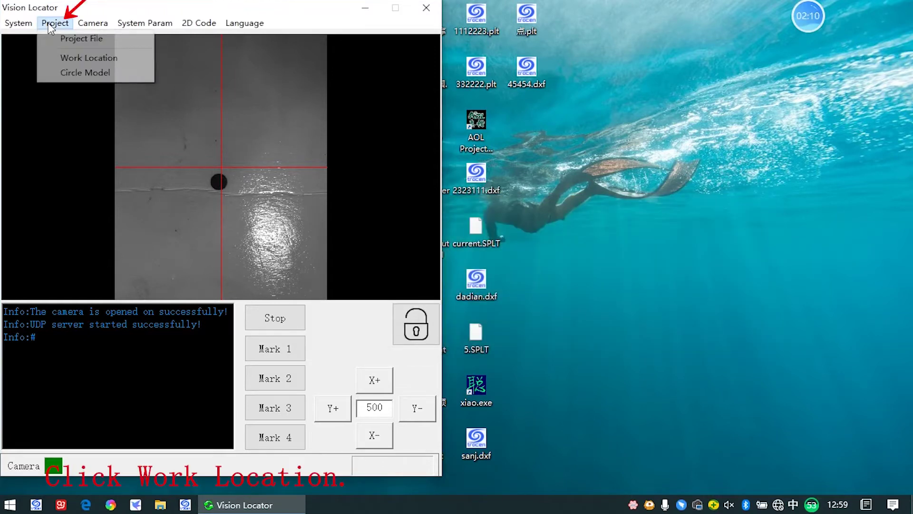
left_click(75, 57)
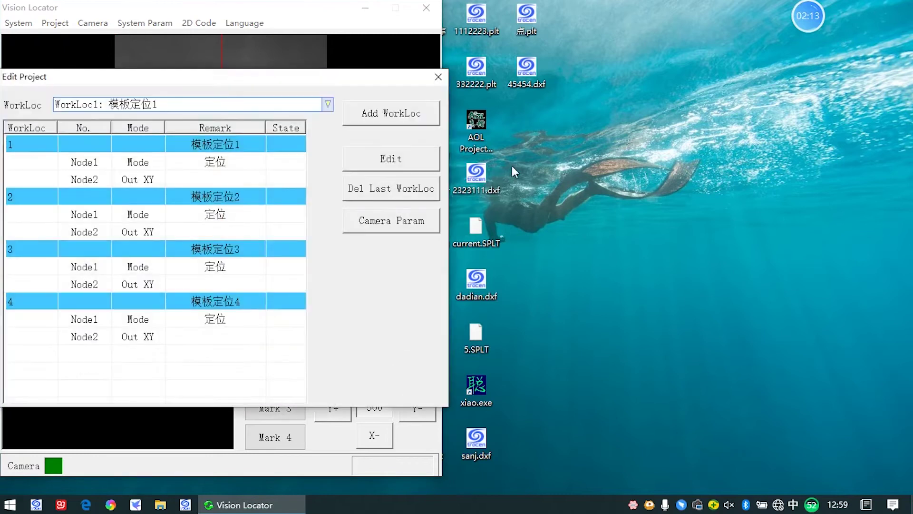
left_click(401, 192)
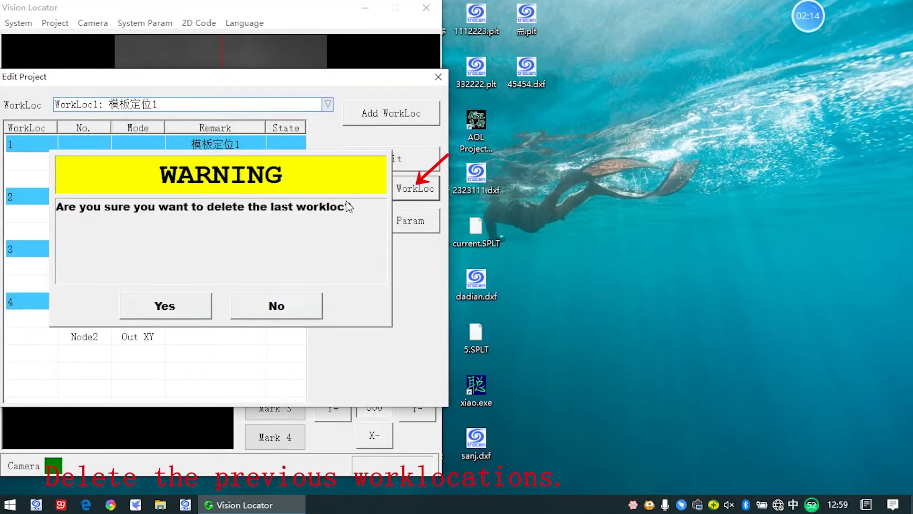
left_click(173, 313)
left_click(370, 195)
left_click(200, 304)
left_click(367, 193)
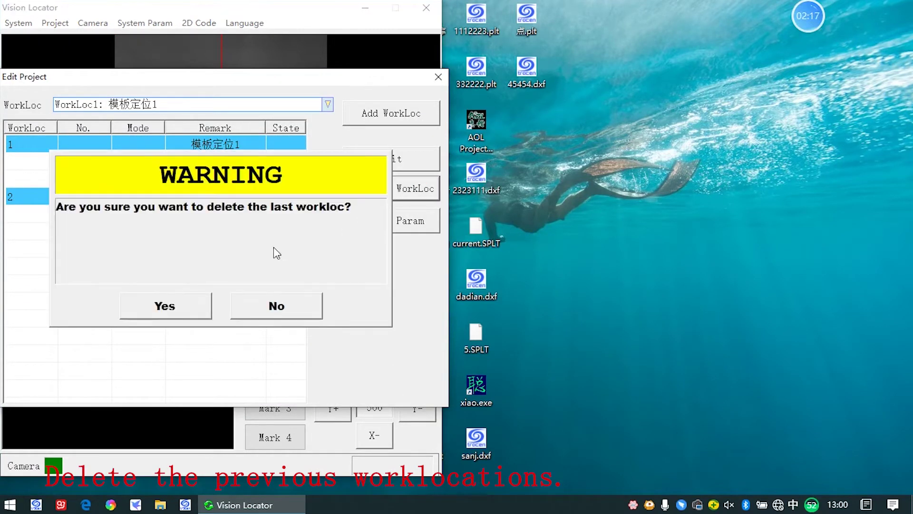
left_click(208, 298)
left_click(391, 195)
left_click(186, 304)
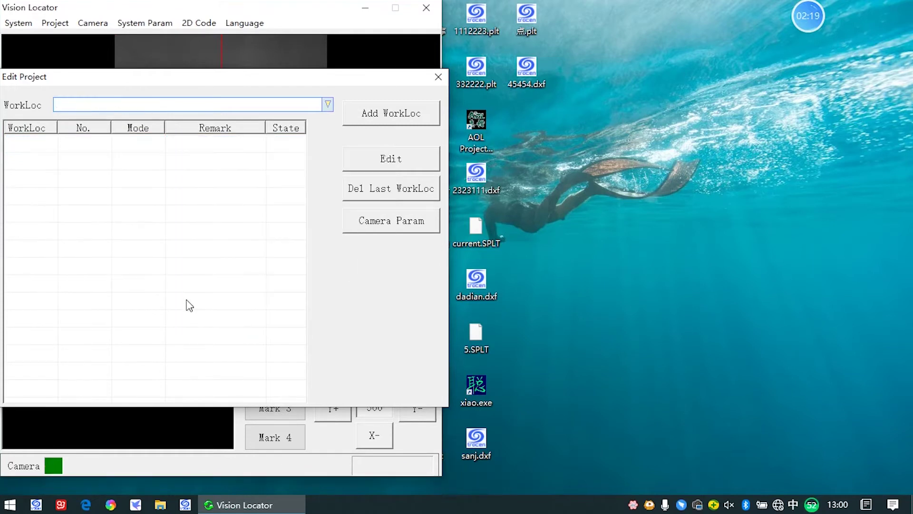
- Add a new work location of type Model and open its Node1 location for editing
left_click(383, 116)
left_click(279, 161)
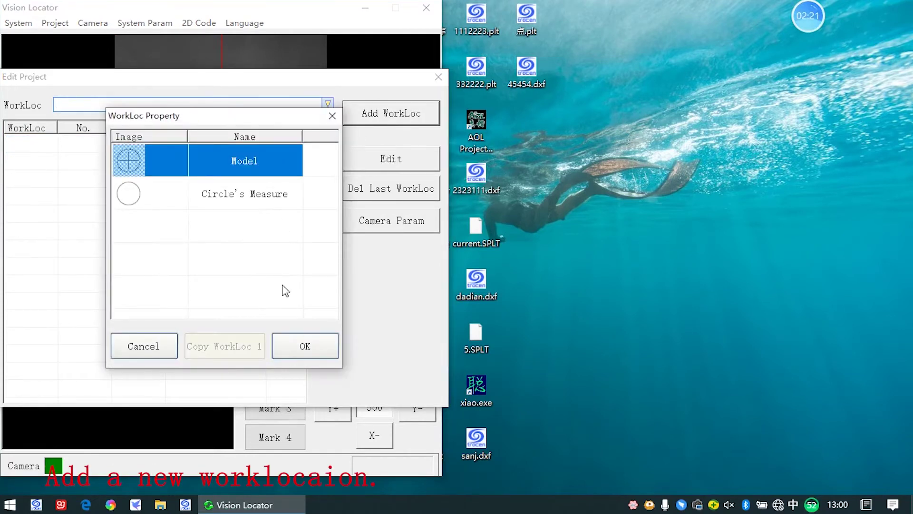
left_click(298, 340)
left_click(232, 162)
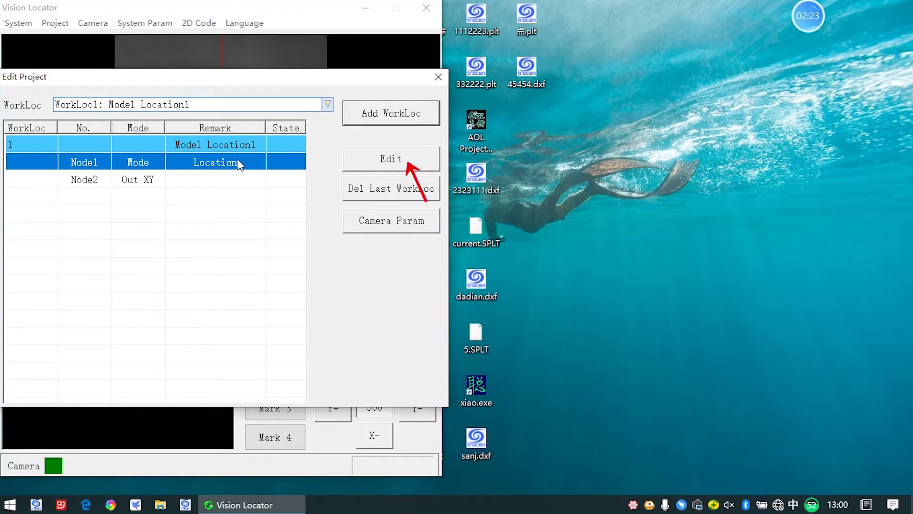
left_click(369, 167)
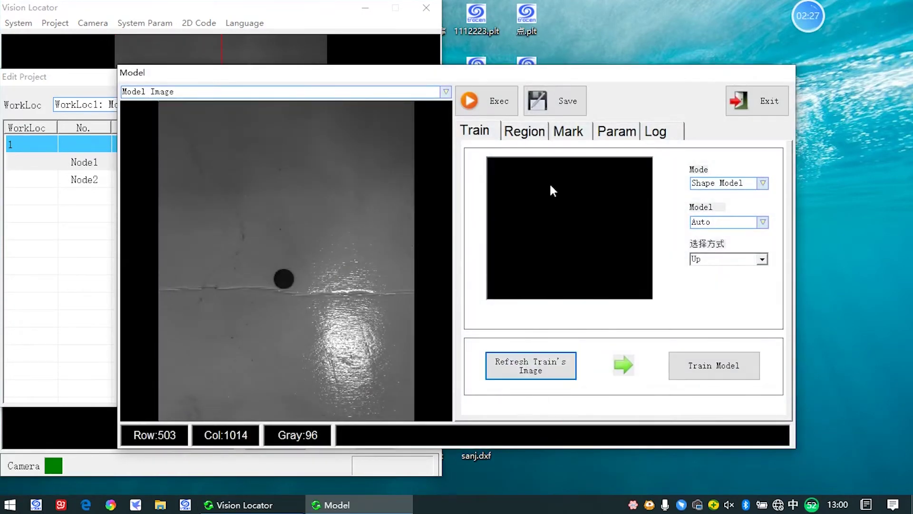
- Add a Rectangle 1 union region around the black mark dot and set the dot's centre as the mark location
left_click(524, 138)
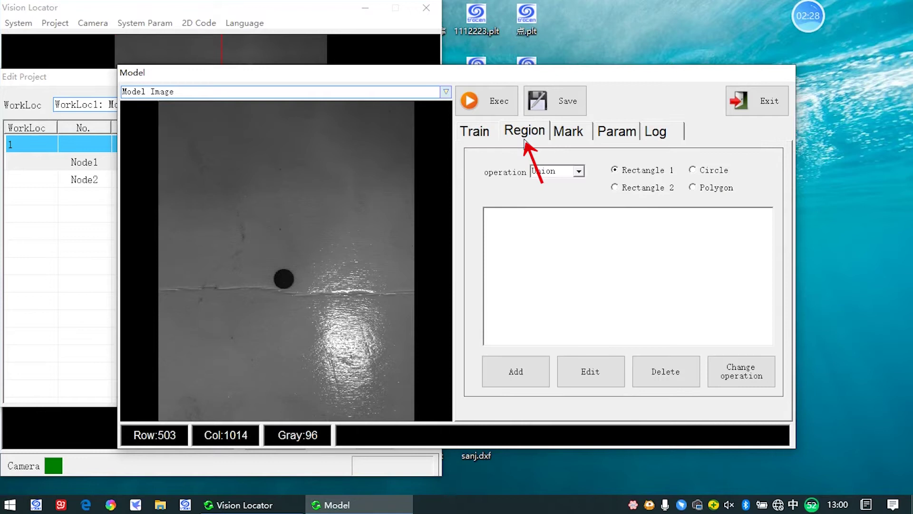
left_click(534, 358)
left_click_drag(264, 256, 300, 297)
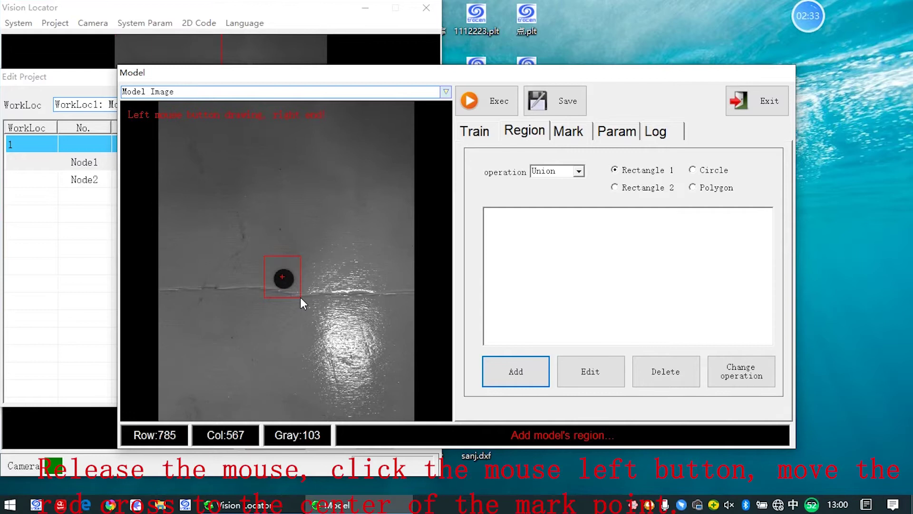
left_click(283, 279)
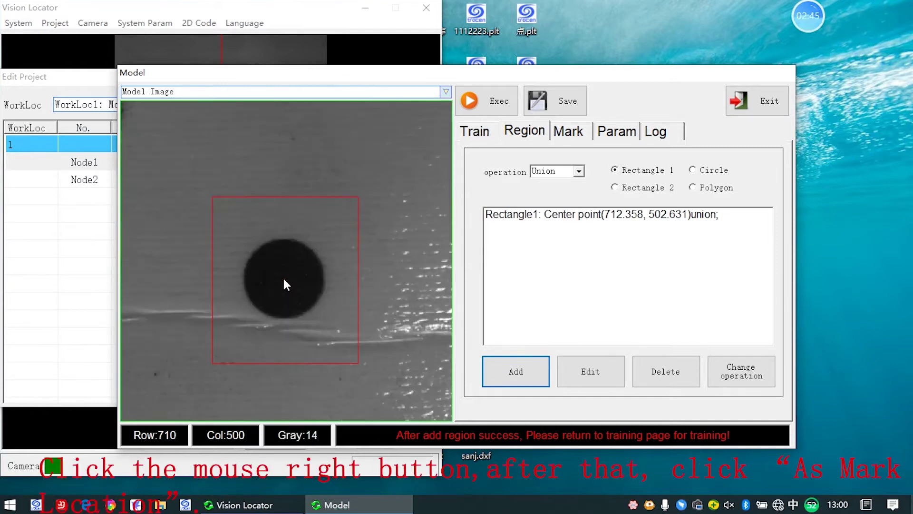
right_click(283, 279)
left_click(313, 320)
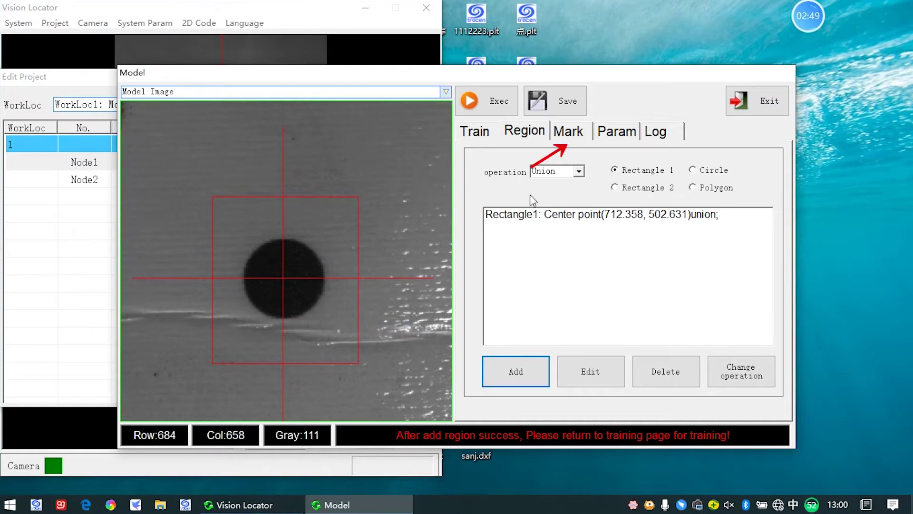
- Fine-tune mark 1 to row 712 and column 501 using a step of 1 pixel, centring the cross on the dot
left_click(563, 134)
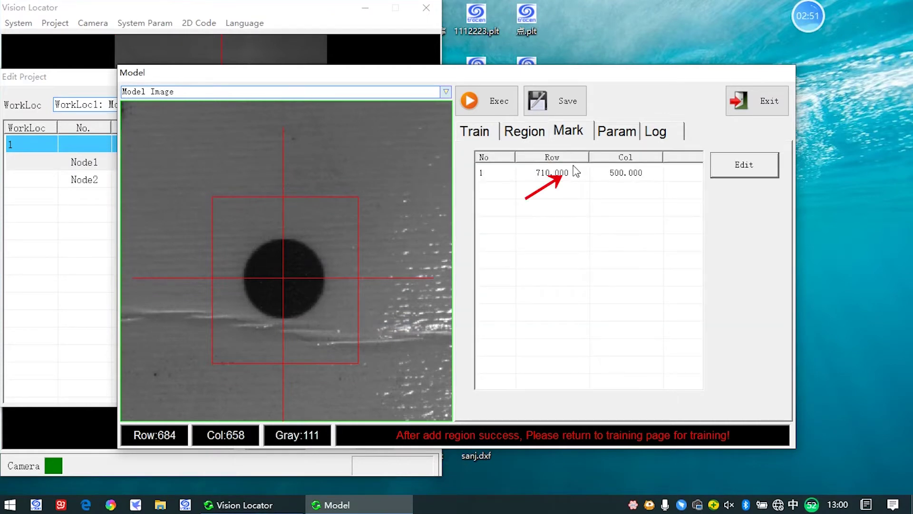
left_click(575, 172)
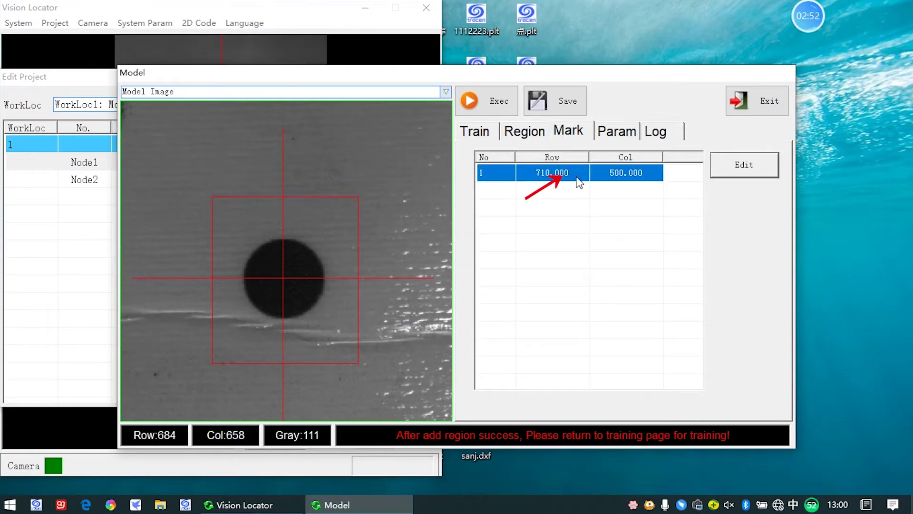
left_click(725, 158)
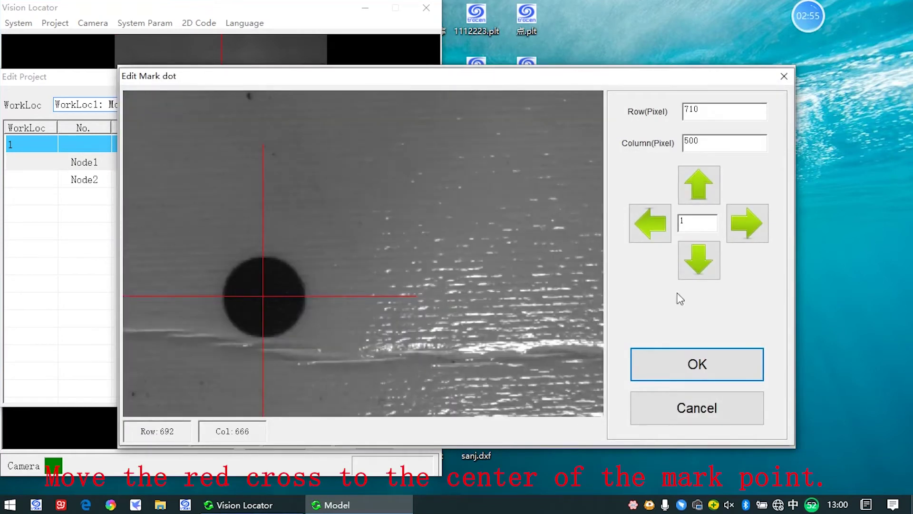
left_click(750, 229)
left_click(702, 279)
left_click(703, 278)
left_click(735, 222)
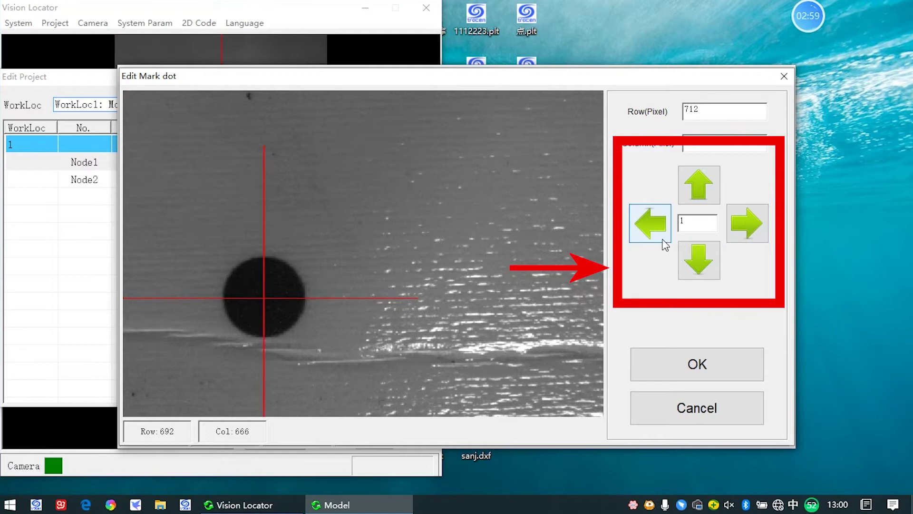
left_click(659, 367)
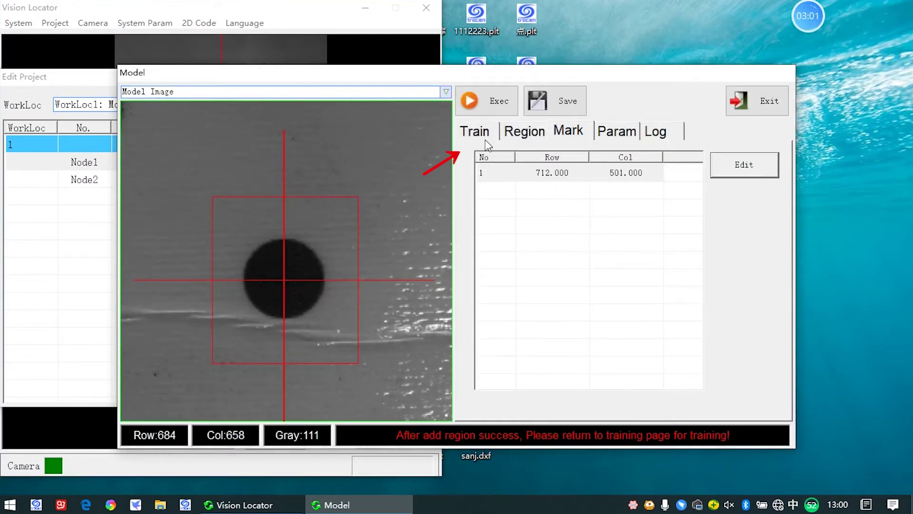
- Train and execute the Auto shape model, save it and close the model and project windows
left_click(485, 137)
left_click(707, 366)
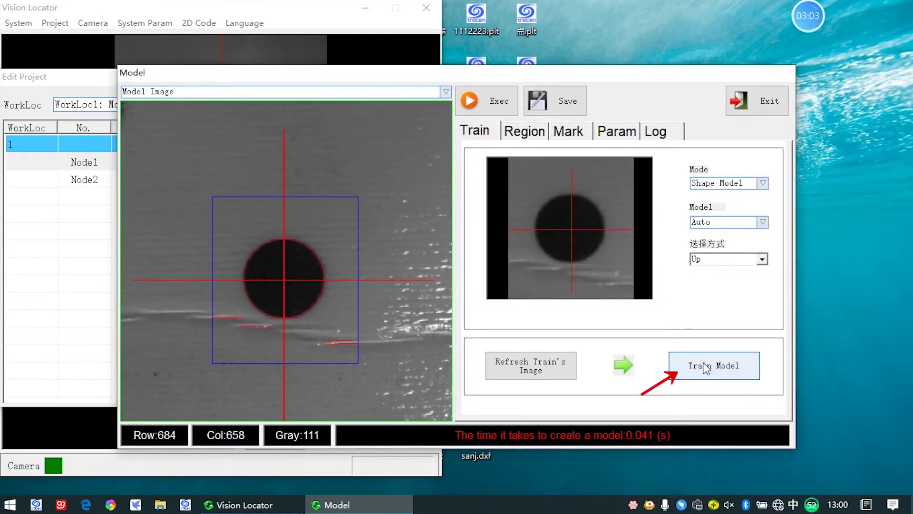
left_click(485, 101)
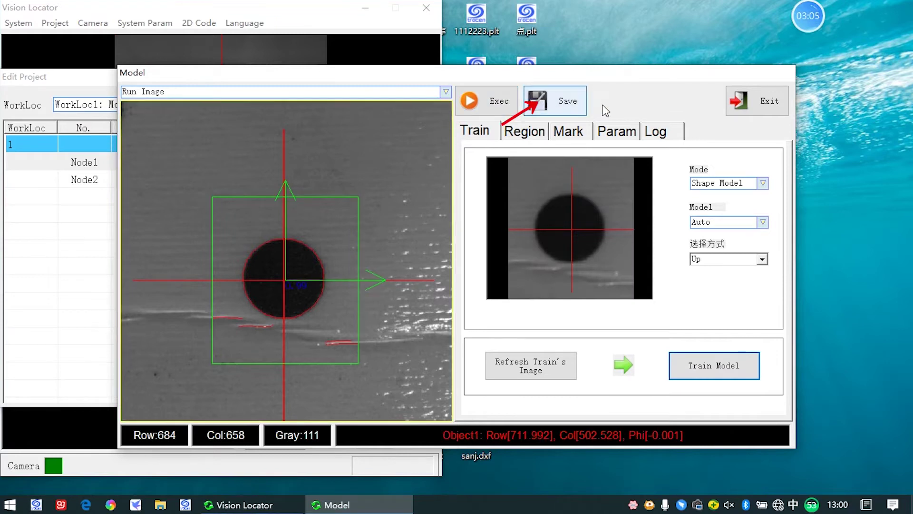
left_click(756, 101)
left_click(440, 78)
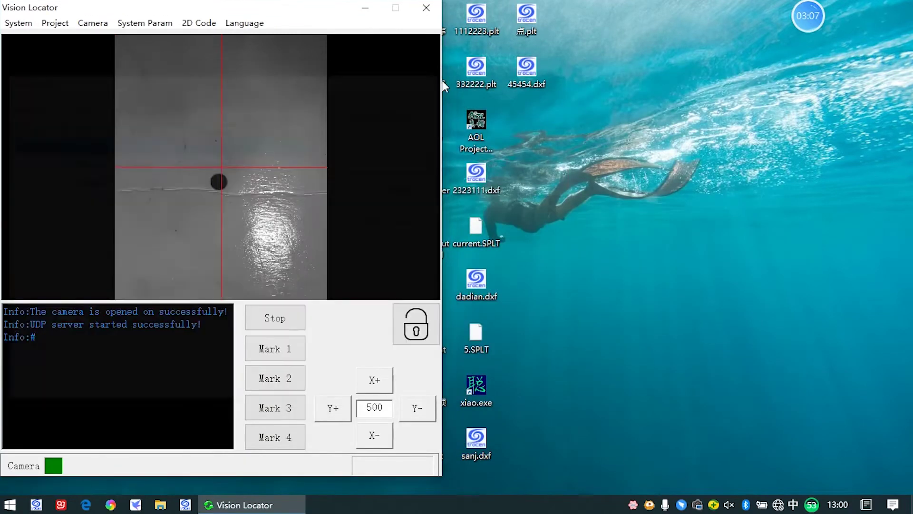
- Execute Mark 1 three times to bring the mark dot to the camera's red cross
left_click(278, 343)
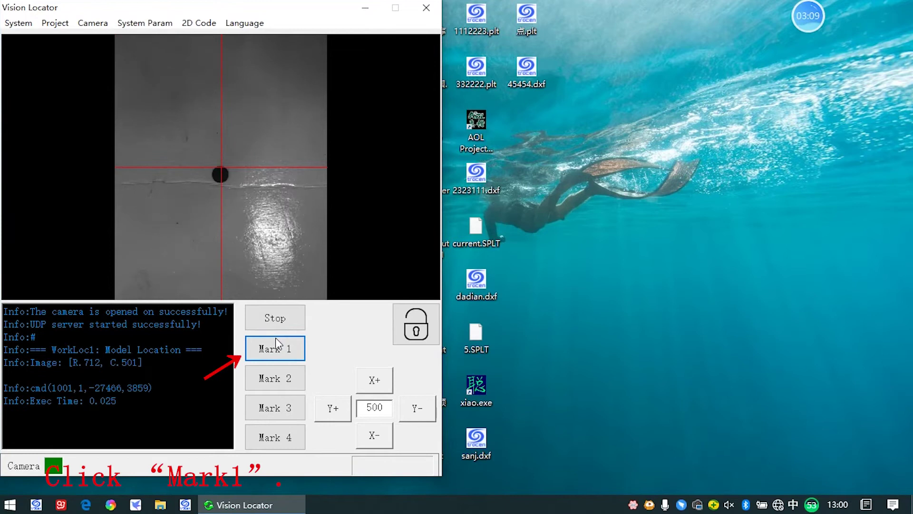
left_click(278, 343)
left_click(277, 344)
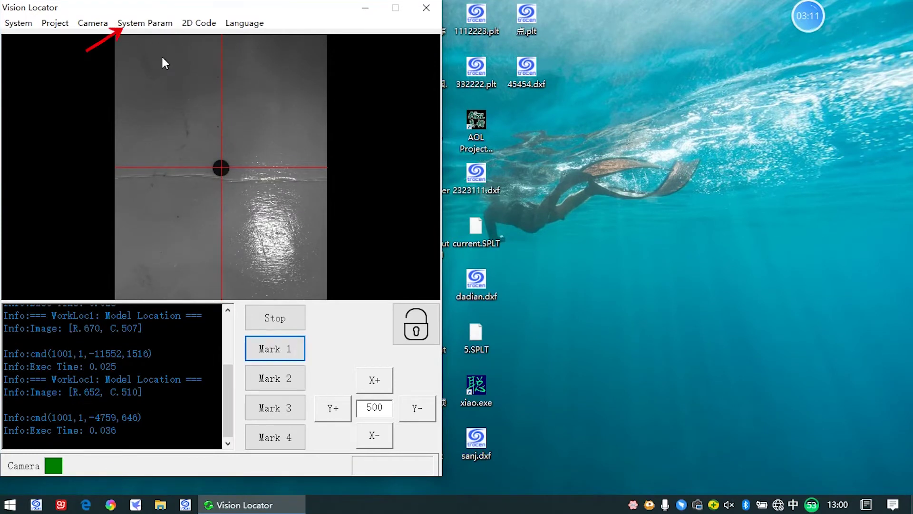
- Run the camera calibration, close its dialog and centre the camera on the dot again with Mark 1
left_click(151, 23)
left_click(167, 53)
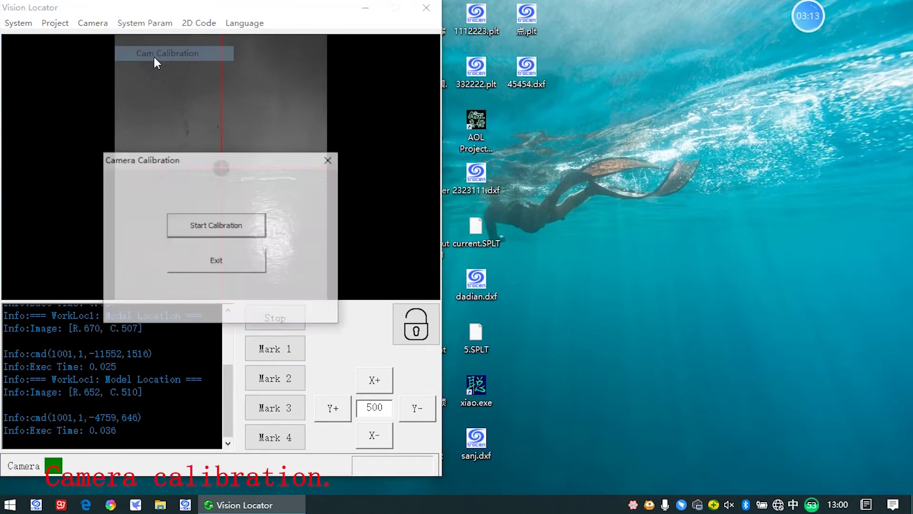
left_click_drag(206, 164, 556, 184)
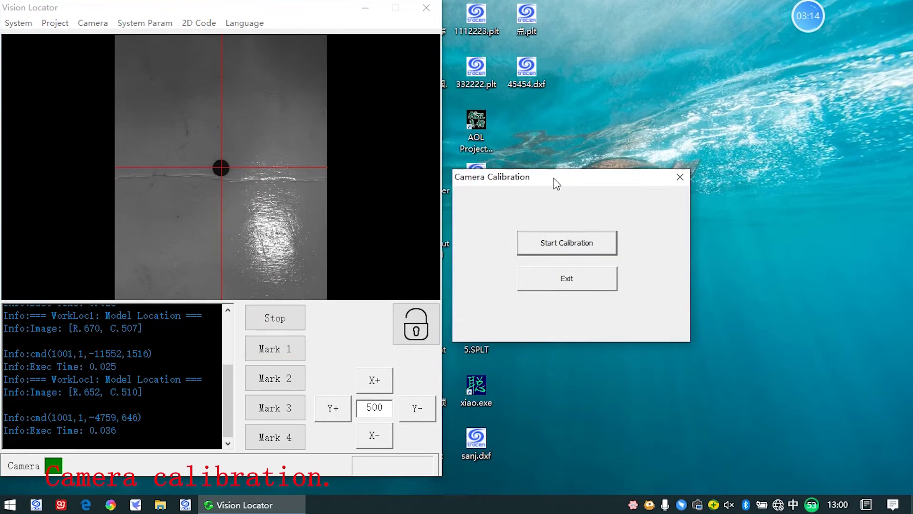
left_click(531, 249)
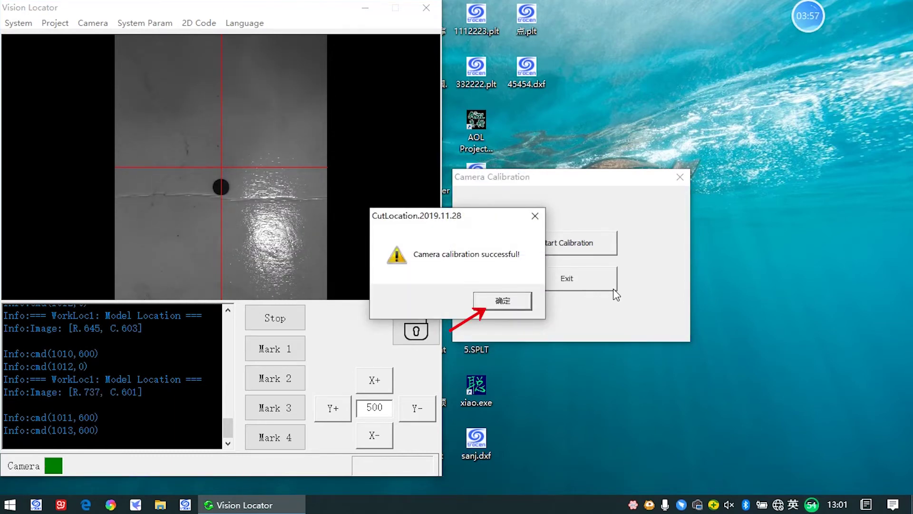
left_click(503, 299)
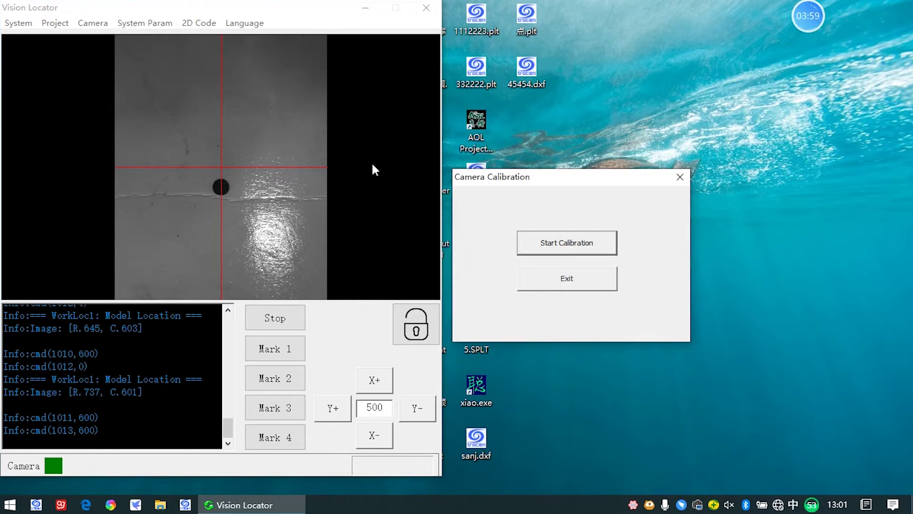
left_click(567, 278)
left_click(281, 341)
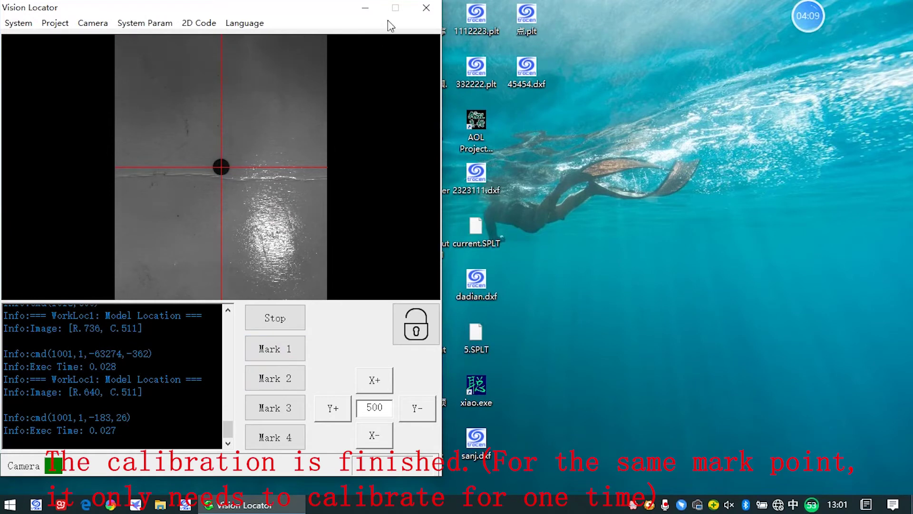
left_click(375, 10)
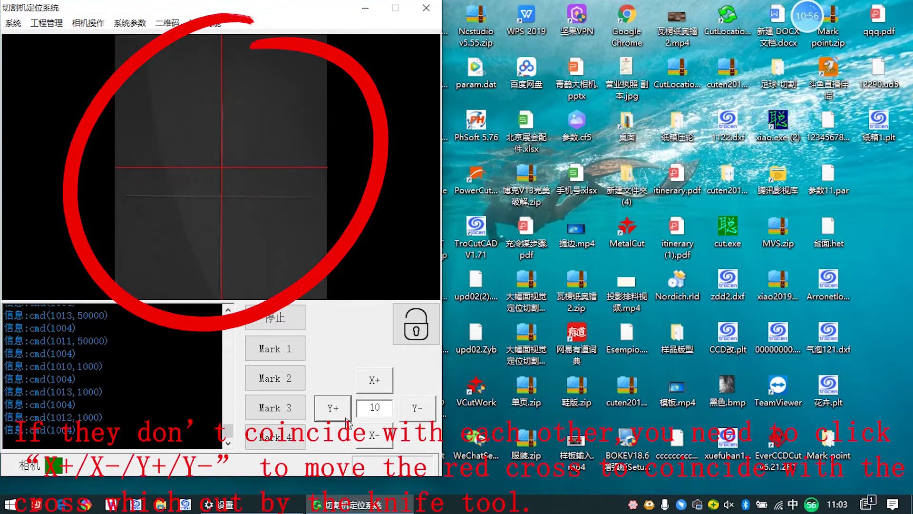
- Jog the camera in the X- direction with a step of 10 to align the red cross with the knife-cut cross
left_click(366, 436)
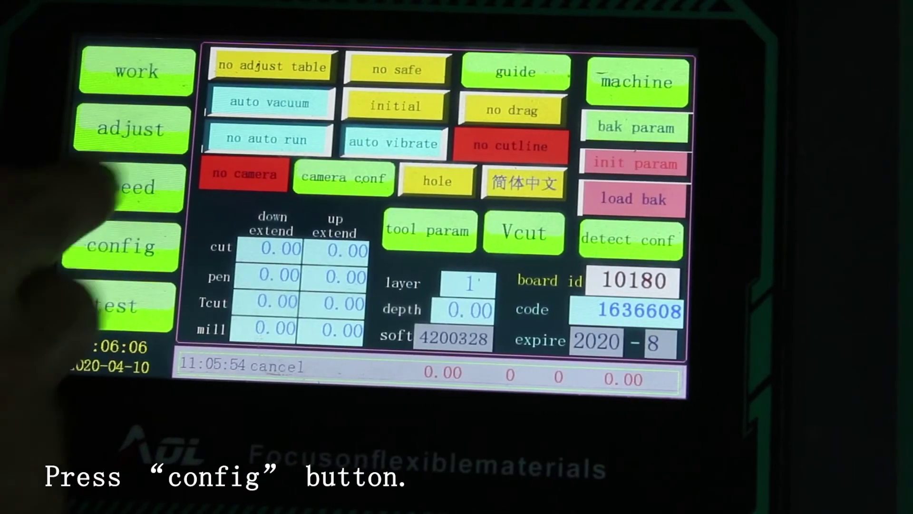
left_click(223, 172)
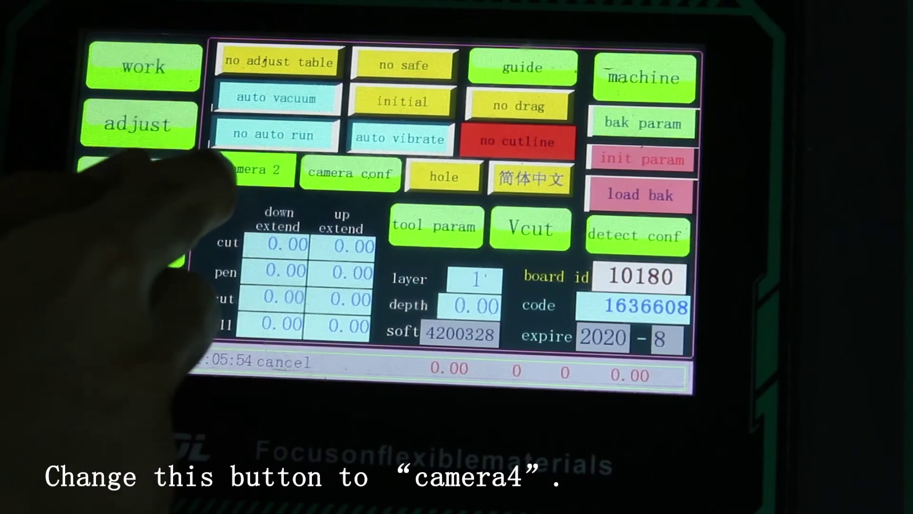
left_click(223, 172)
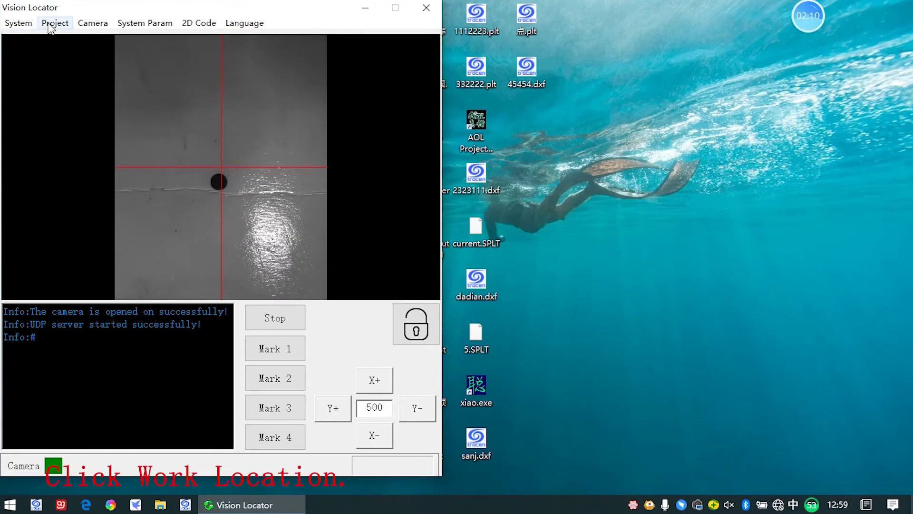
- Open the project's work locations and delete all four template locations, starting from the last
left_click(55, 23)
left_click(76, 59)
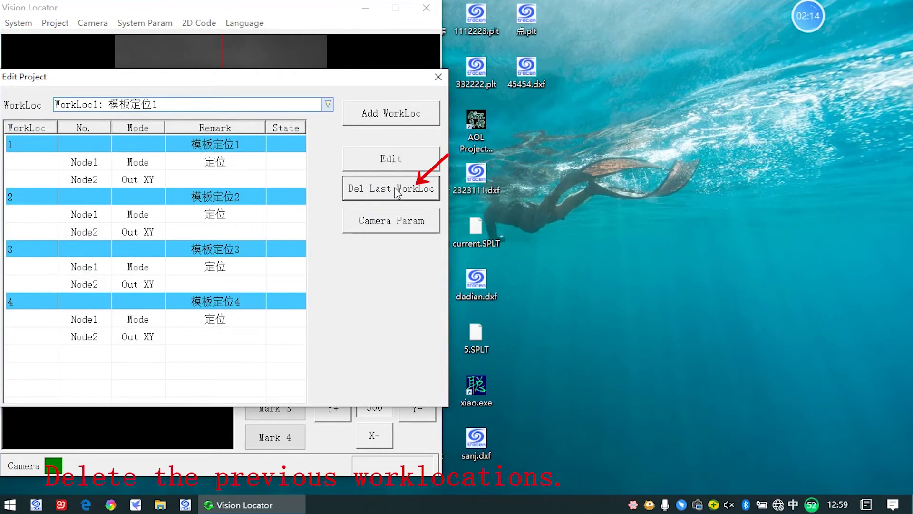
left_click(391, 188)
left_click(172, 309)
left_click(365, 195)
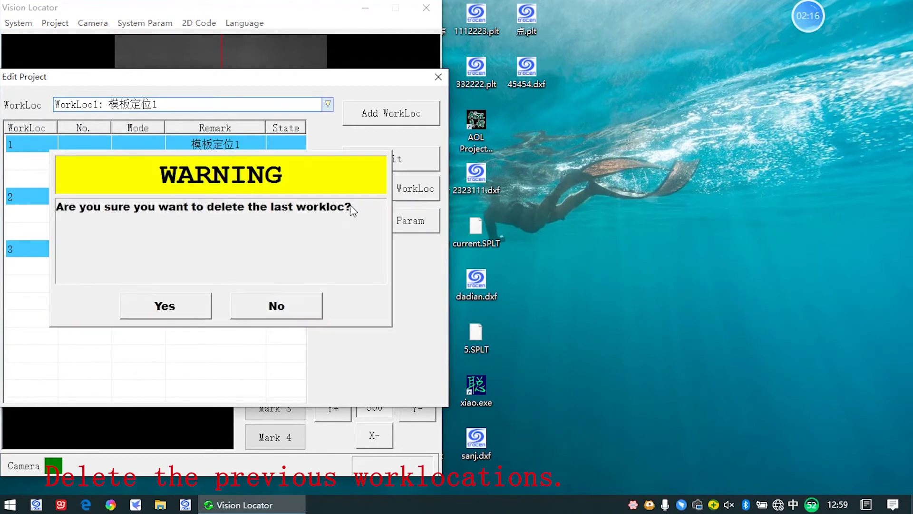
left_click(200, 304)
left_click(369, 191)
left_click(209, 304)
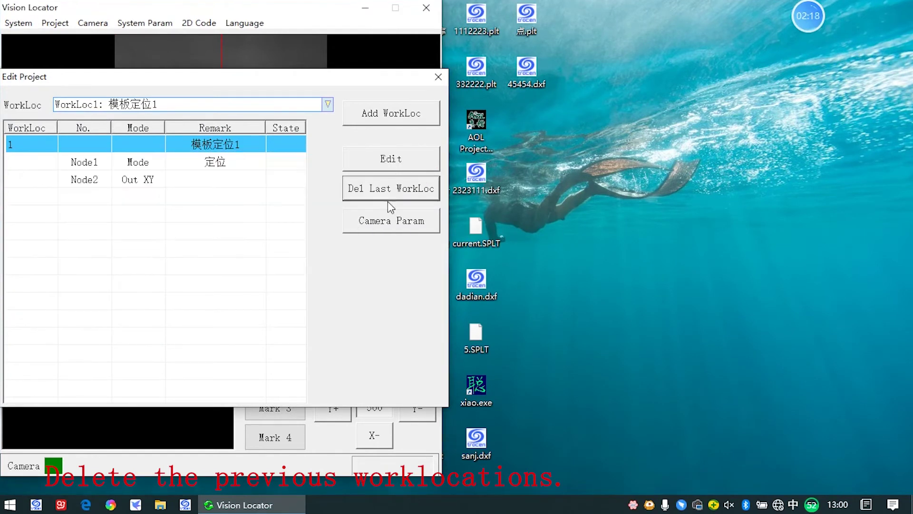
left_click(390, 205)
left_click(204, 304)
- Add a new work location of type Model and open its Node1 location for editing
left_click(383, 123)
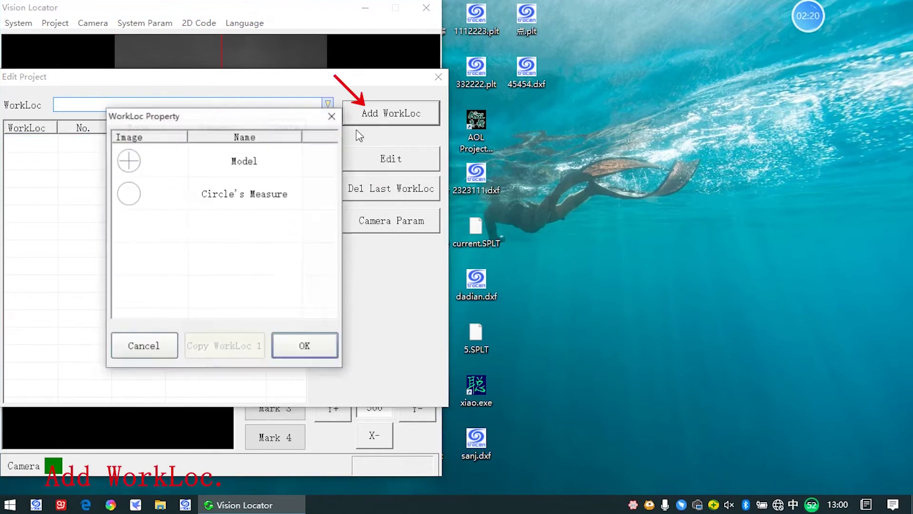
left_click(275, 162)
left_click(295, 340)
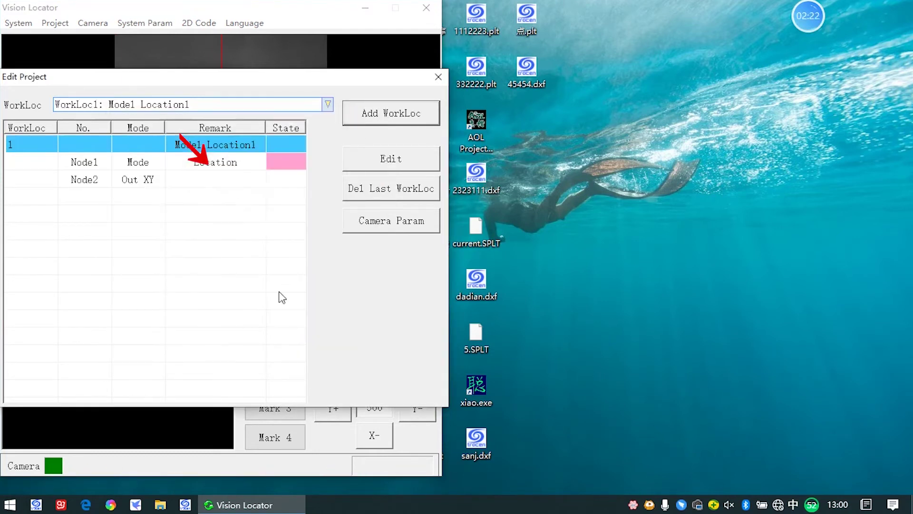
left_click(239, 162)
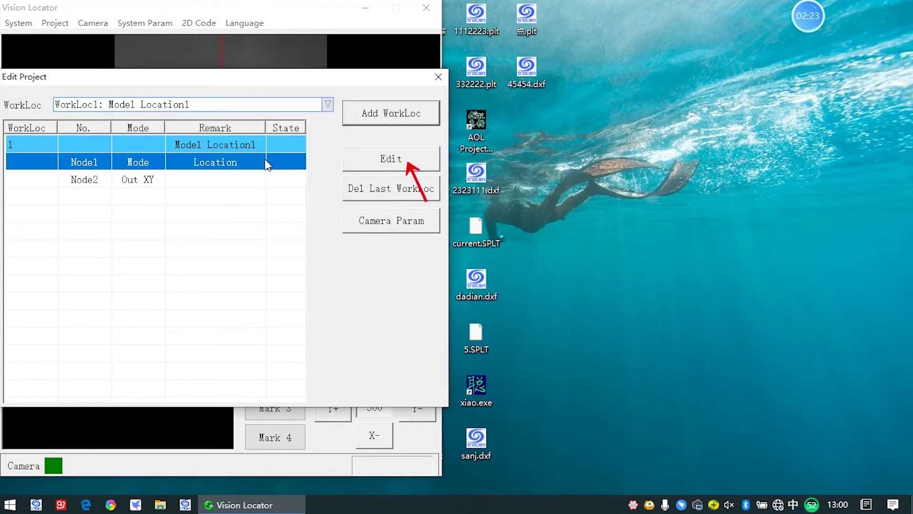
left_click(369, 165)
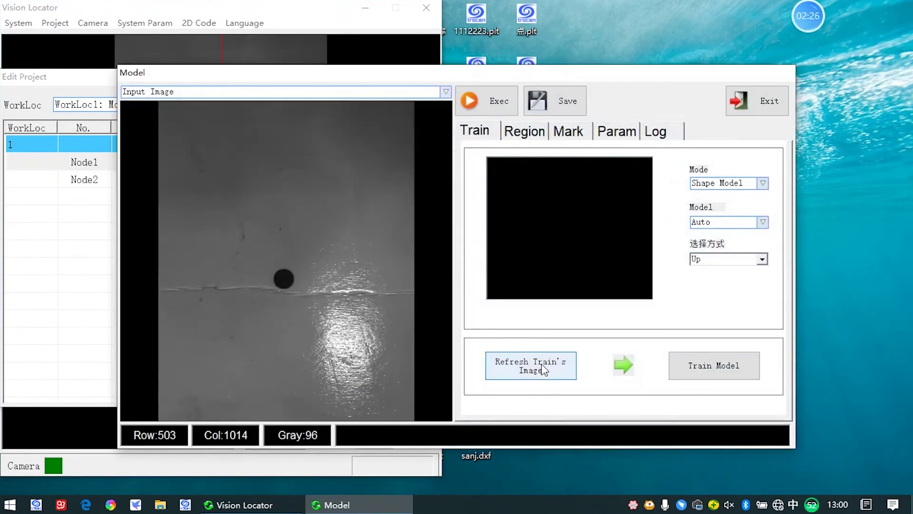
- Refresh the training image and add a Rectangle 1 union region around the black mark dot
left_click(540, 370)
left_click(524, 131)
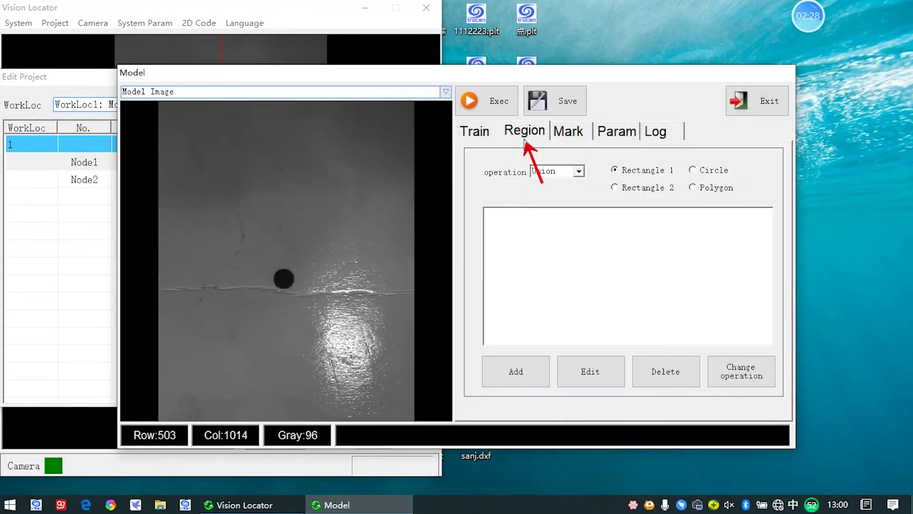
left_click(523, 370)
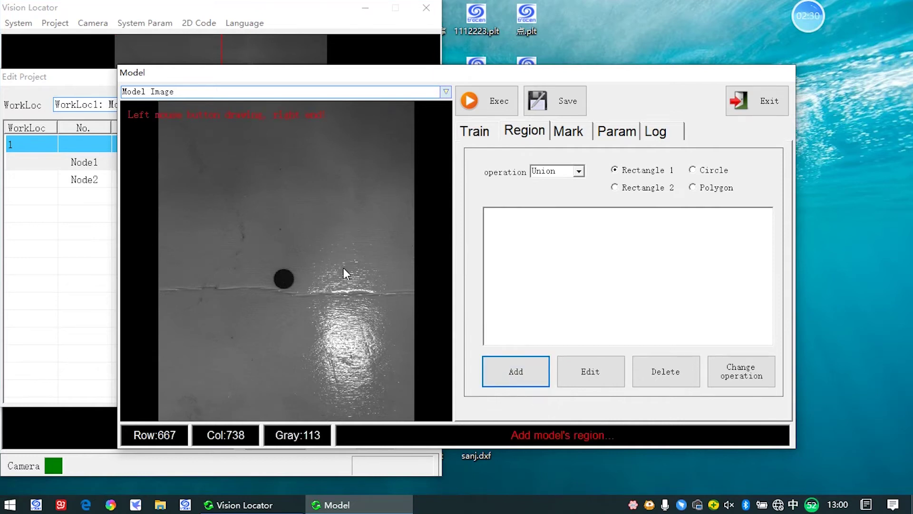
left_click_drag(264, 256, 301, 298)
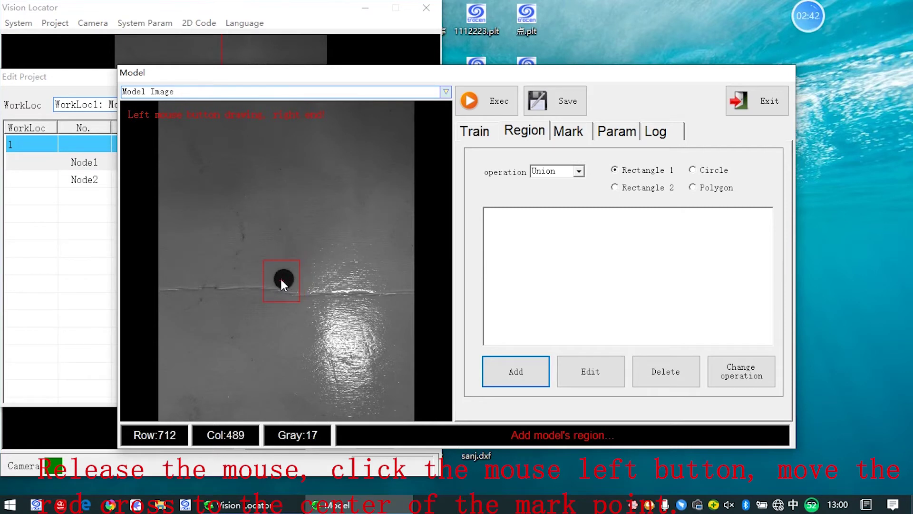
left_click(284, 278)
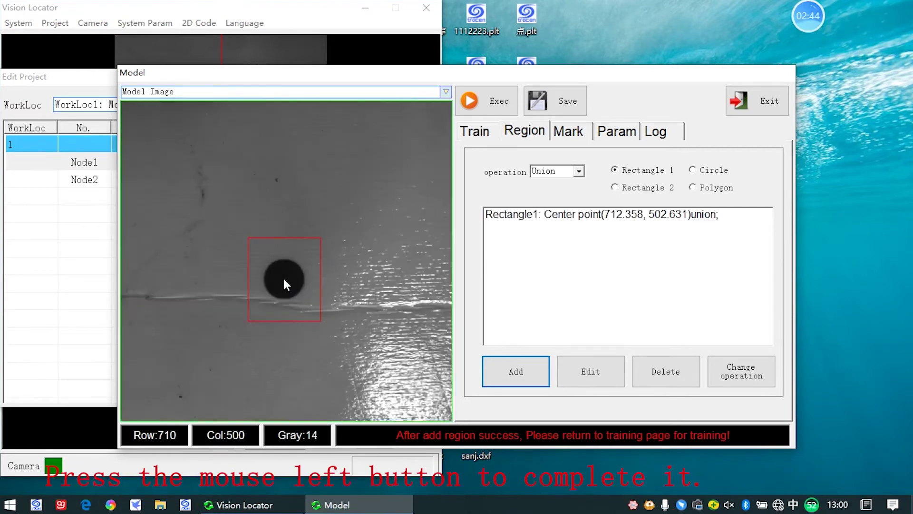
- Set the dot's centre as the mark location and fine-tune the mark in 1-pixel steps to row 712
right_click(283, 279)
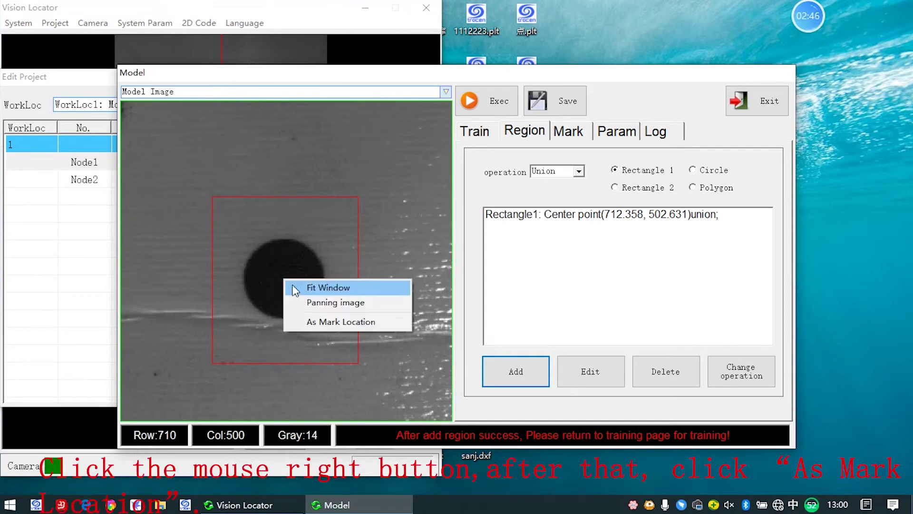
left_click(315, 321)
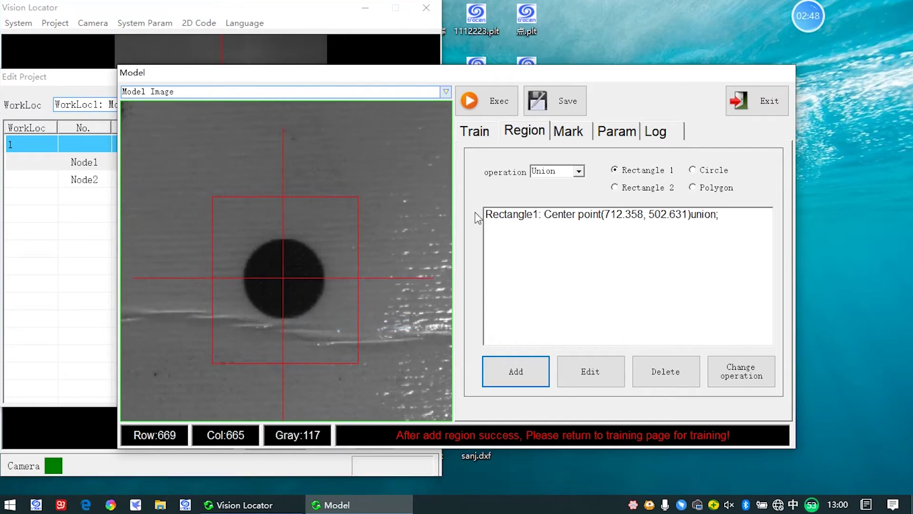
left_click(566, 134)
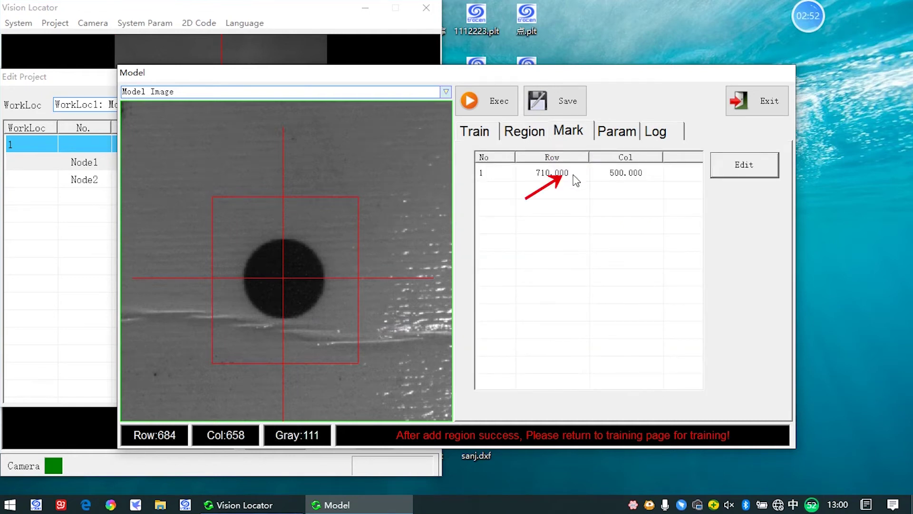
left_click(574, 174)
left_click(727, 165)
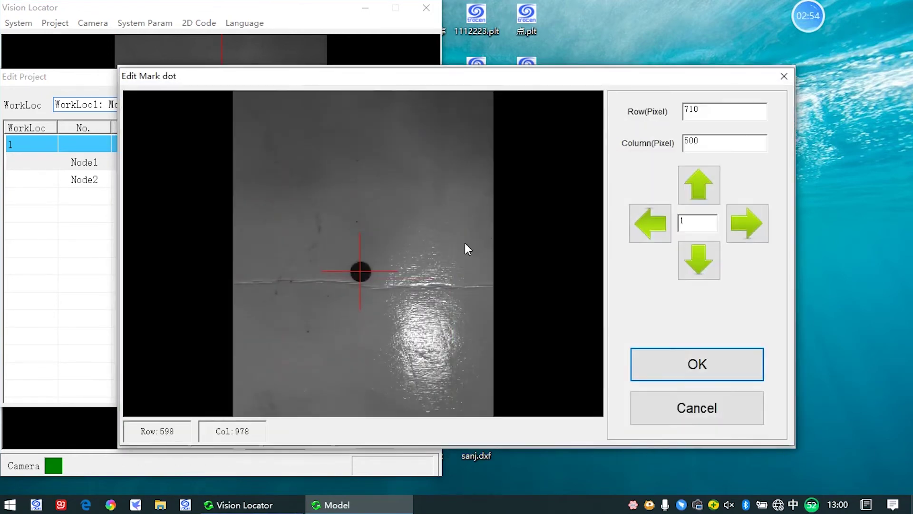
scroll(369, 265, "up", 3)
left_click(752, 224)
left_click(705, 275)
left_click(704, 278)
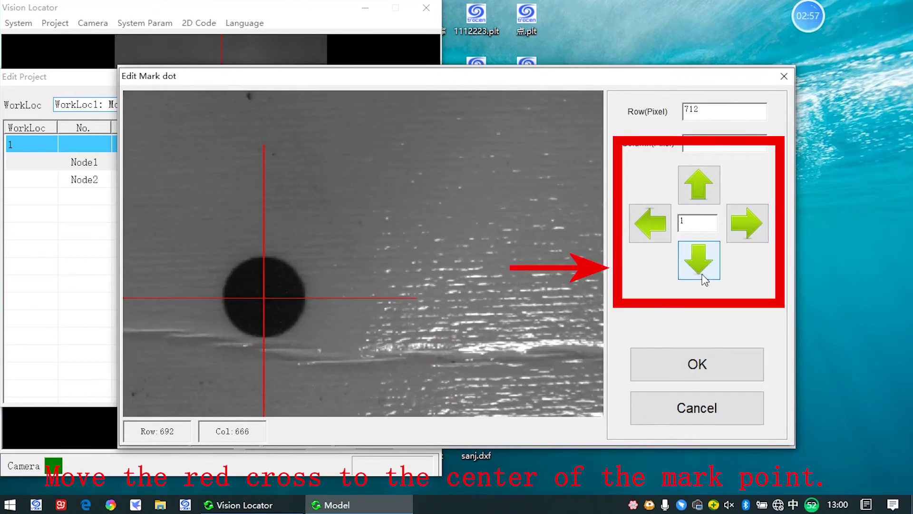
left_click(747, 223)
left_click(661, 235)
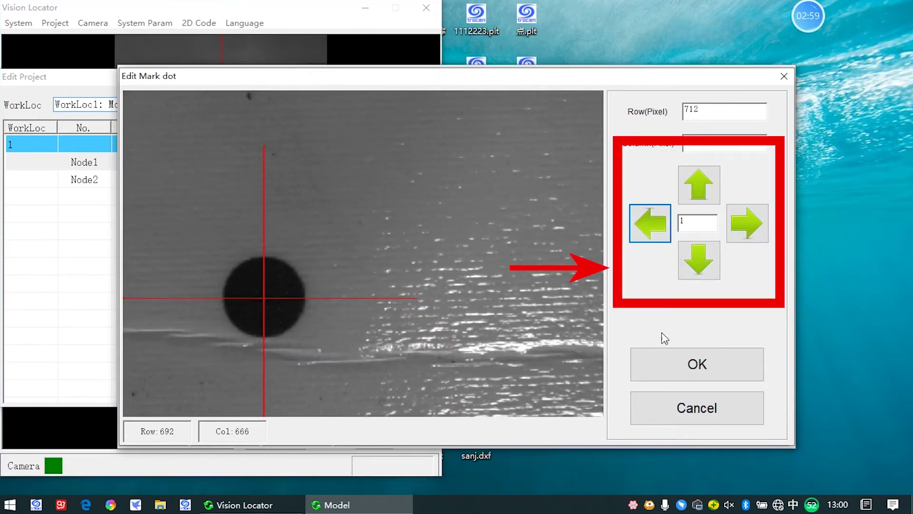
left_click(657, 366)
- Train the shape model on the marked region and execute it on the image
left_click(485, 138)
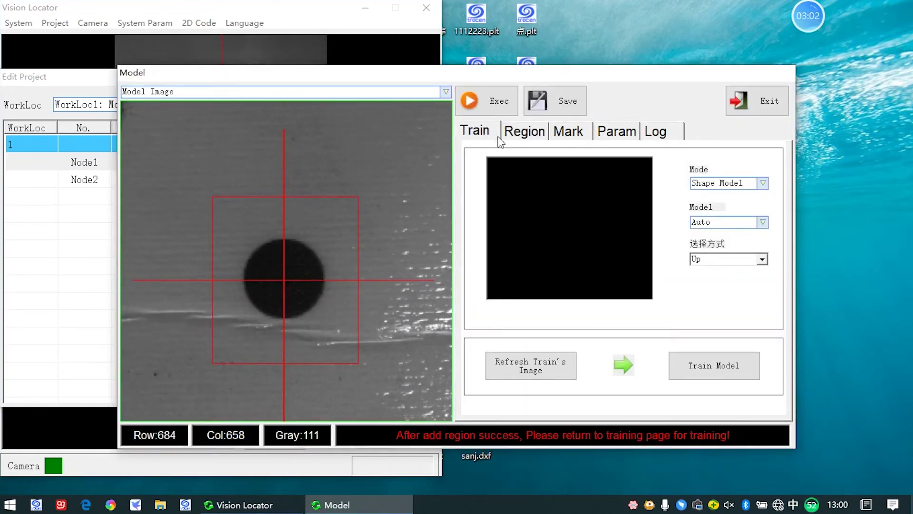
left_click(713, 366)
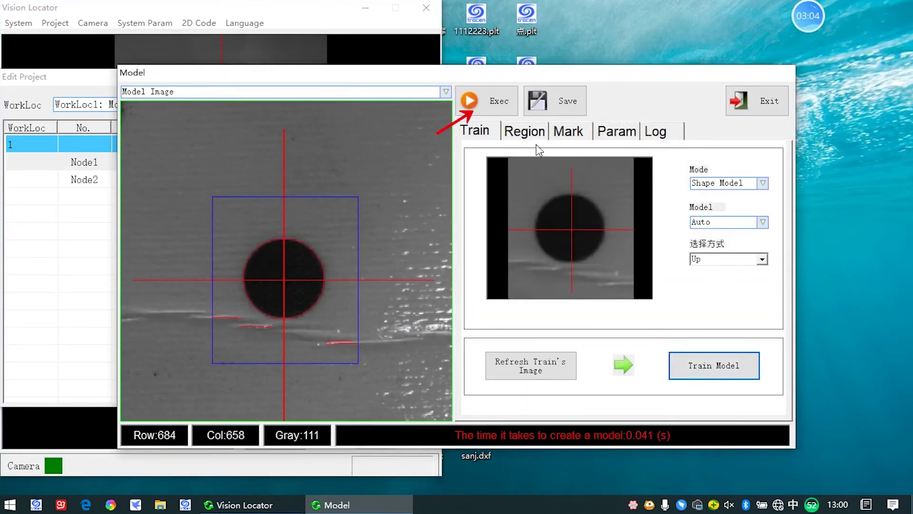
left_click(485, 101)
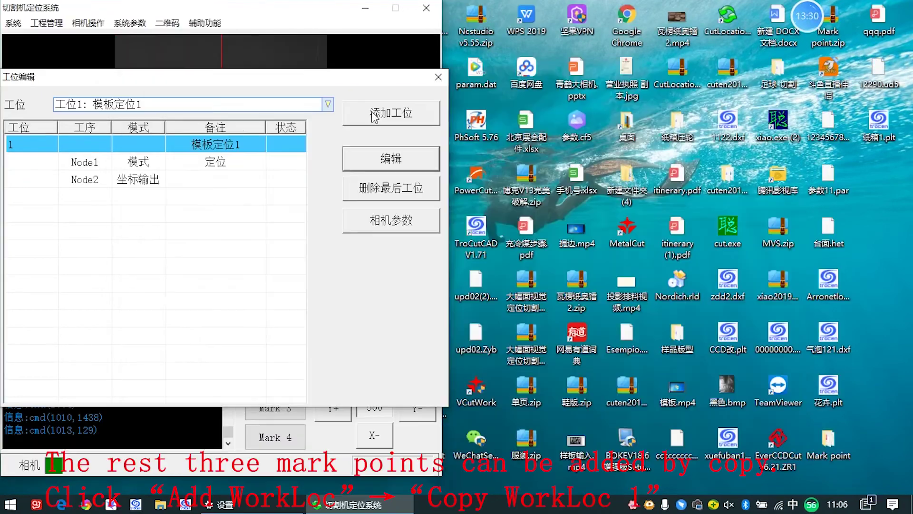
- Add three more work locations by copying work location 1, and run Mark 1 from the main window
left_click(375, 114)
left_click(223, 345)
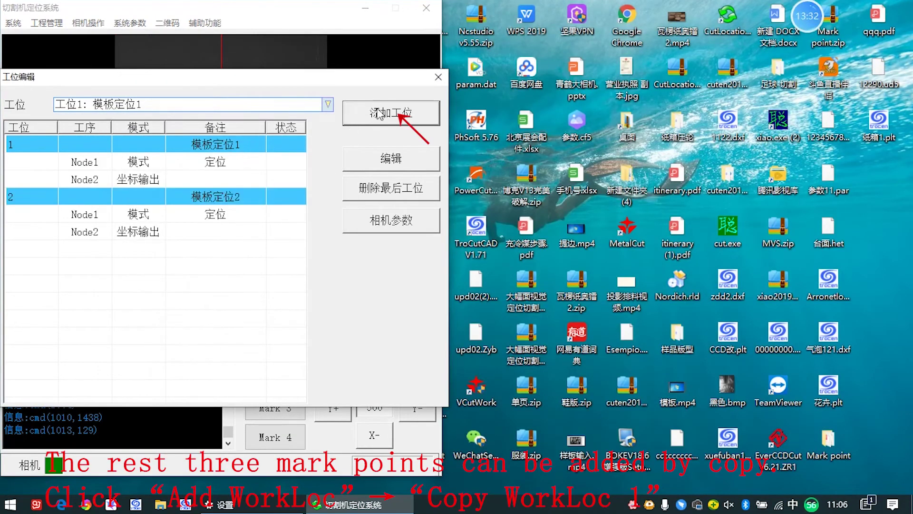
left_click(402, 113)
left_click(218, 346)
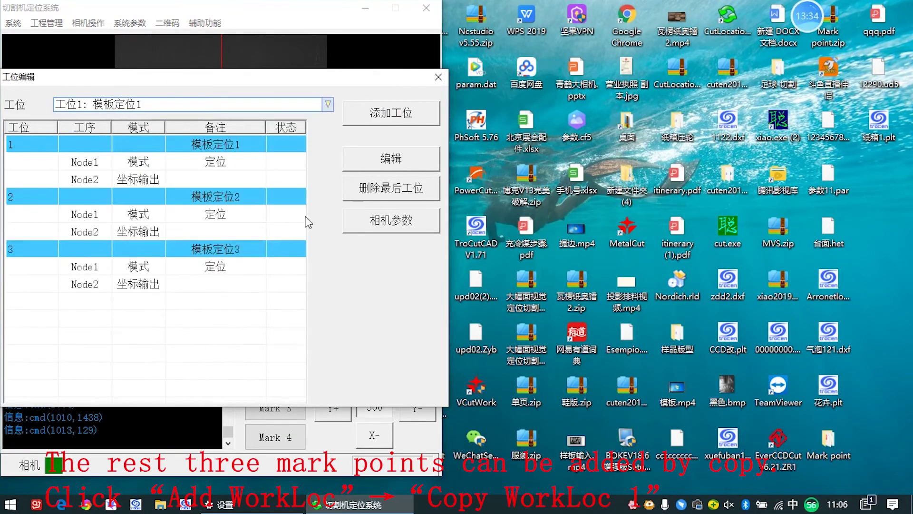
left_click(377, 117)
left_click(221, 345)
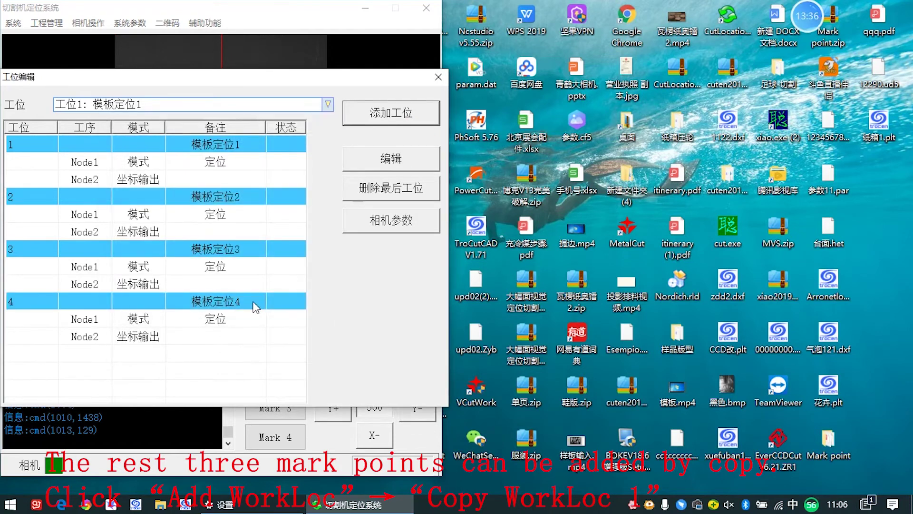
left_click(430, 77)
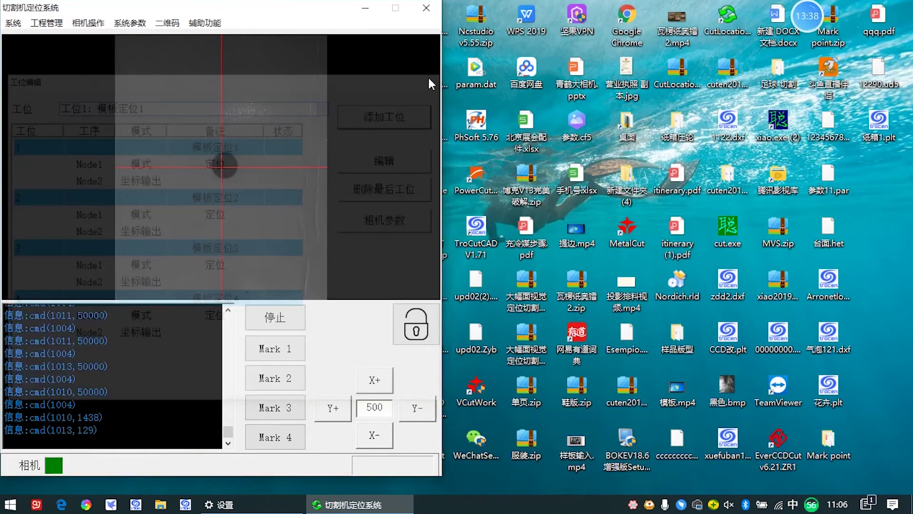
left_click(291, 350)
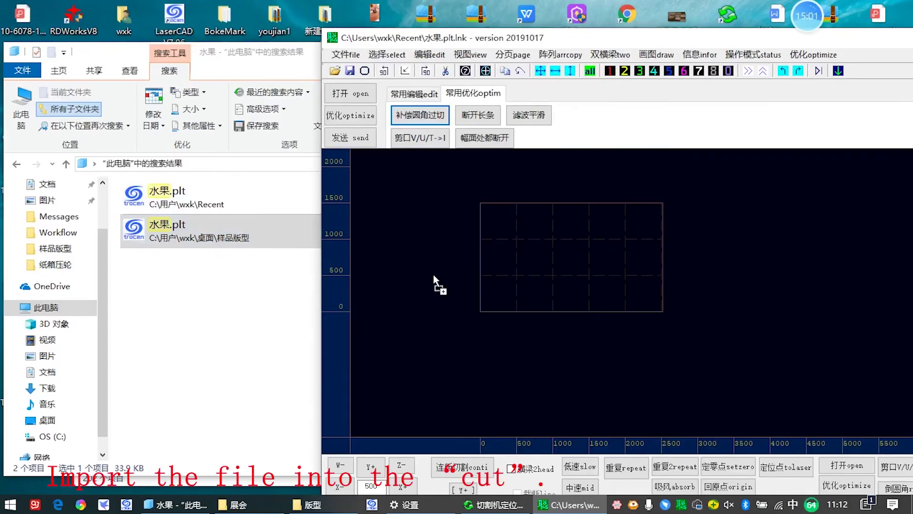
- Switch to the cut program, import 水果.plt and move all its shapes to the origin of the work area
left_click_drag(433, 275, 446, 275)
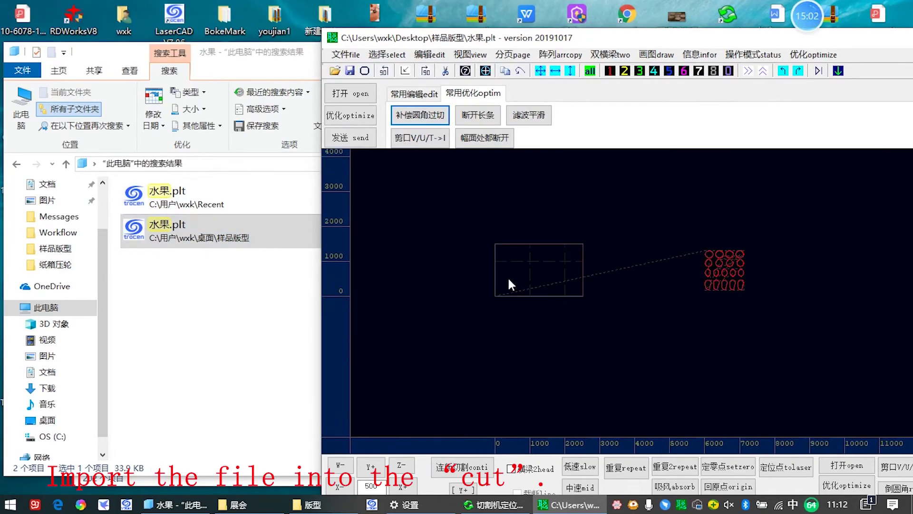
double_click(638, 42)
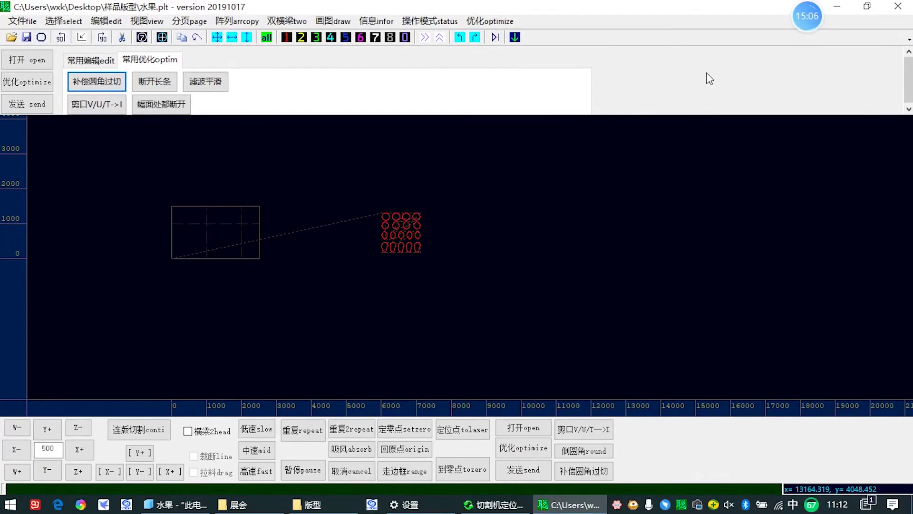
left_click_drag(331, 187, 460, 294)
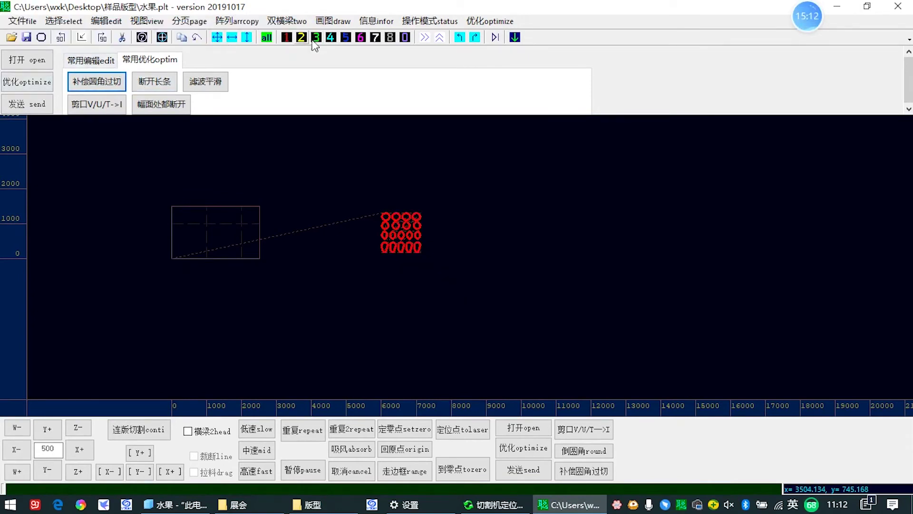
left_click(42, 37)
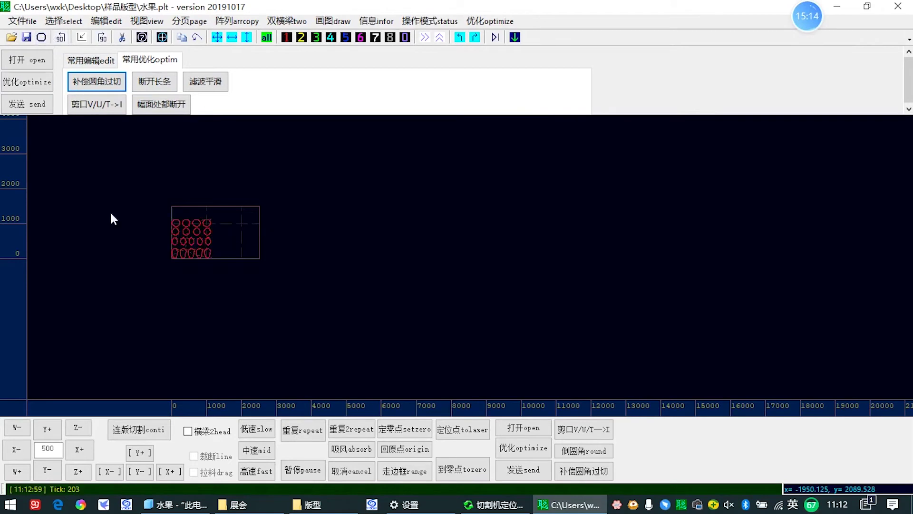
- Select all the fruit outlines and mark points and rotate them right
scroll(210, 171, "up", 2)
scroll(214, 174, "down", 2)
scroll(233, 214, "up", 2)
scroll(247, 238, "down", 1)
left_click_drag(203, 166, 426, 343)
left_click(474, 37)
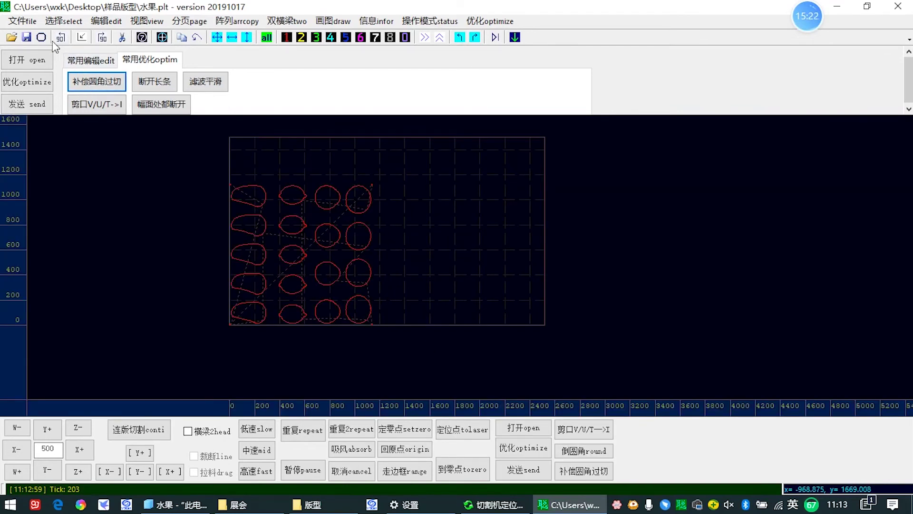
- Select all the rotated outlines and mark points and assign them the white pen
scroll(209, 258, "up", 1)
scroll(258, 299, "down", 1)
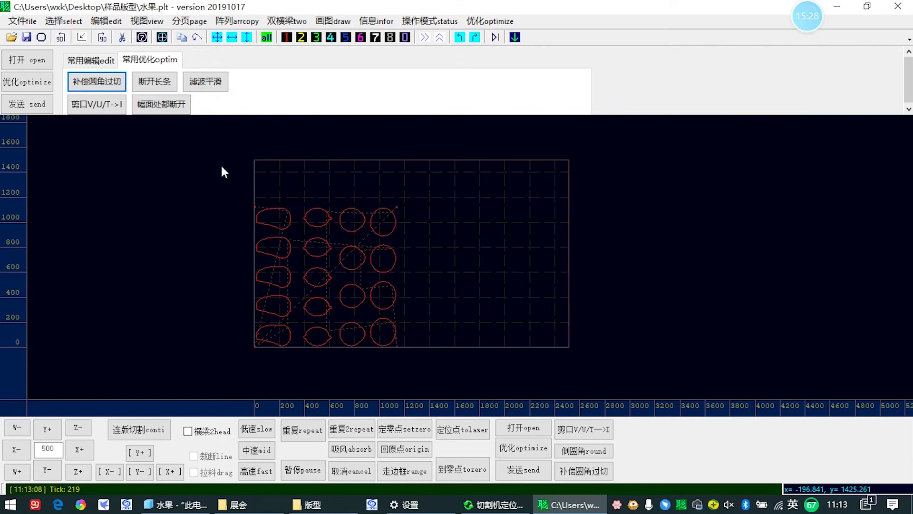
left_click_drag(229, 205, 427, 355)
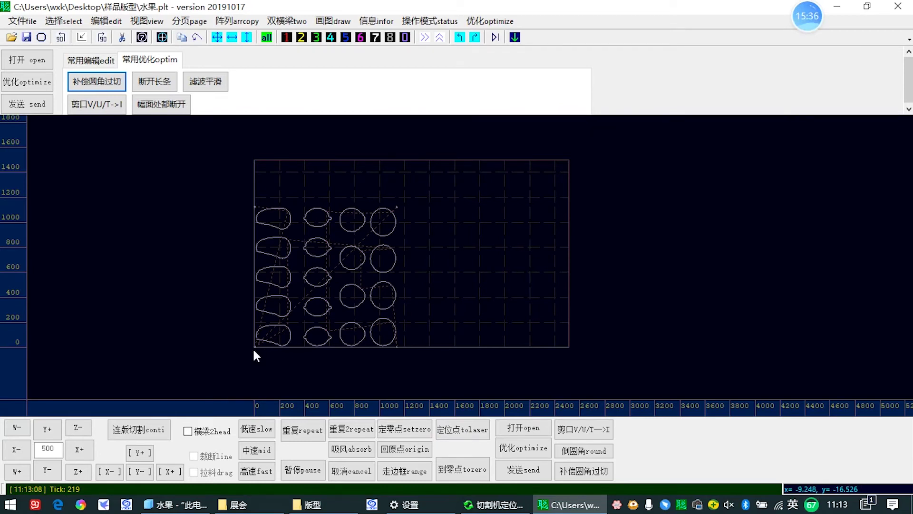
- Select the four corner mark points and apply the mark line command to them
scroll(253, 351, "up", 1)
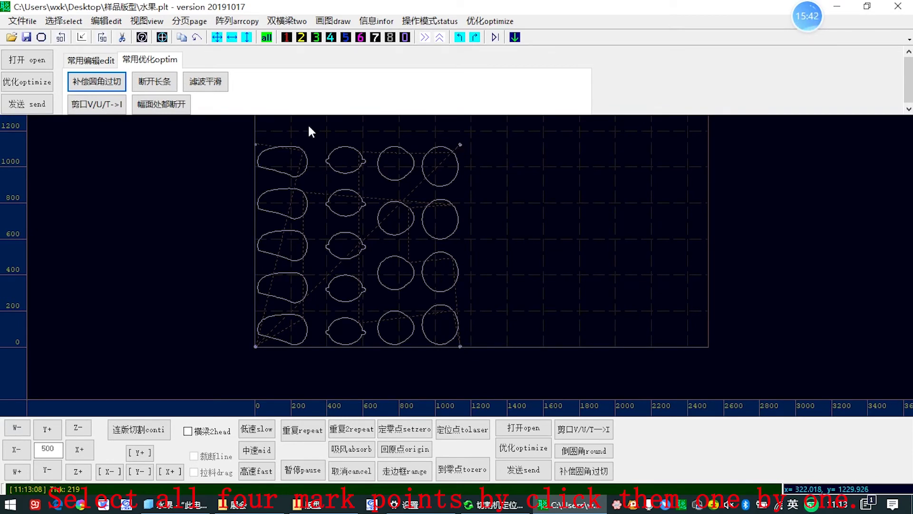
scroll(257, 145, "up", 3)
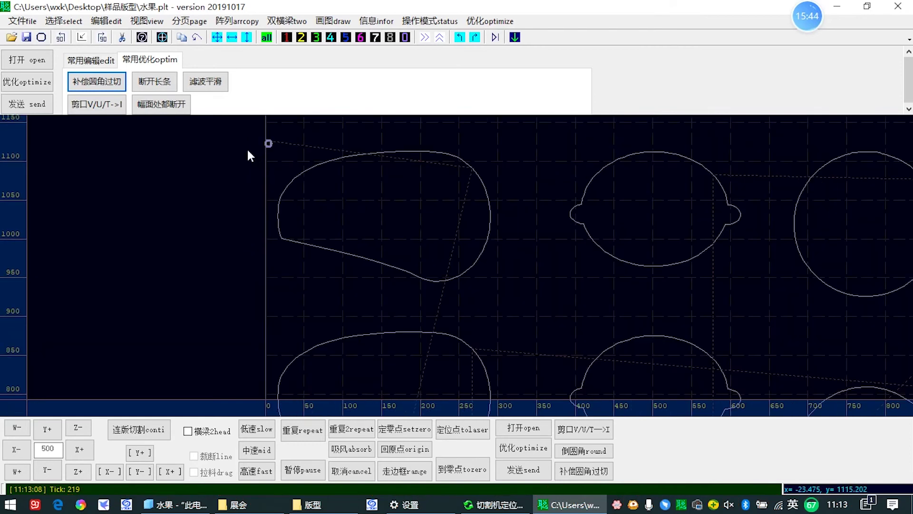
left_click(106, 21)
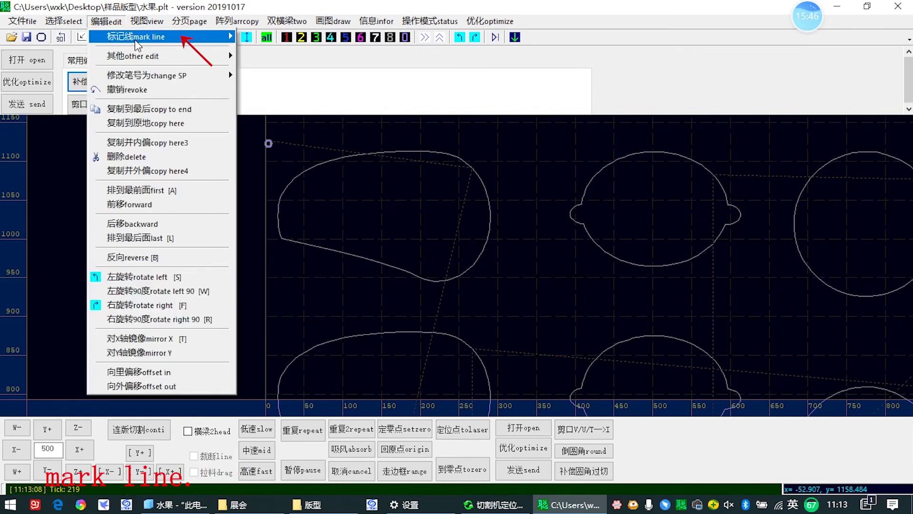
mouse_move(204, 41)
left_click(279, 57)
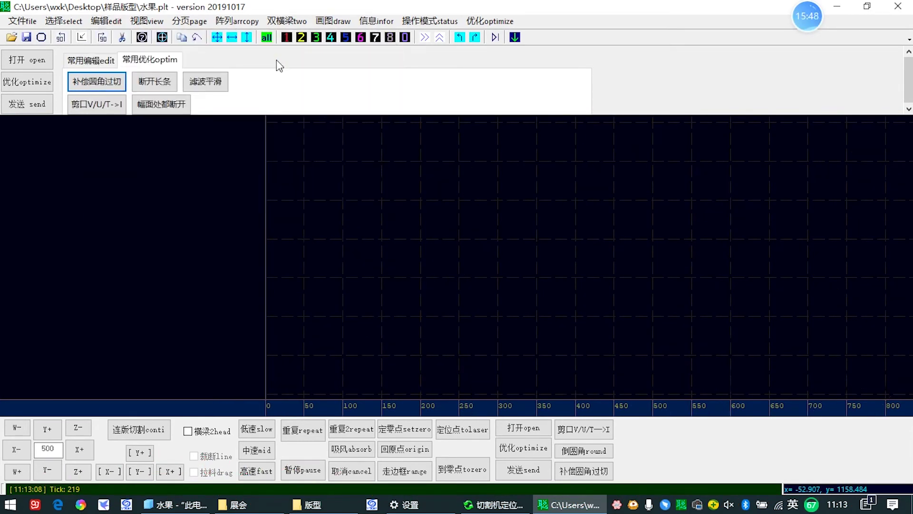
- Assign pen 4 to the middle outline in the leftmost column and start a command from the optimization functions
scroll(302, 192, "up", 1)
scroll(285, 165, "down", 2)
scroll(286, 165, "down", 3)
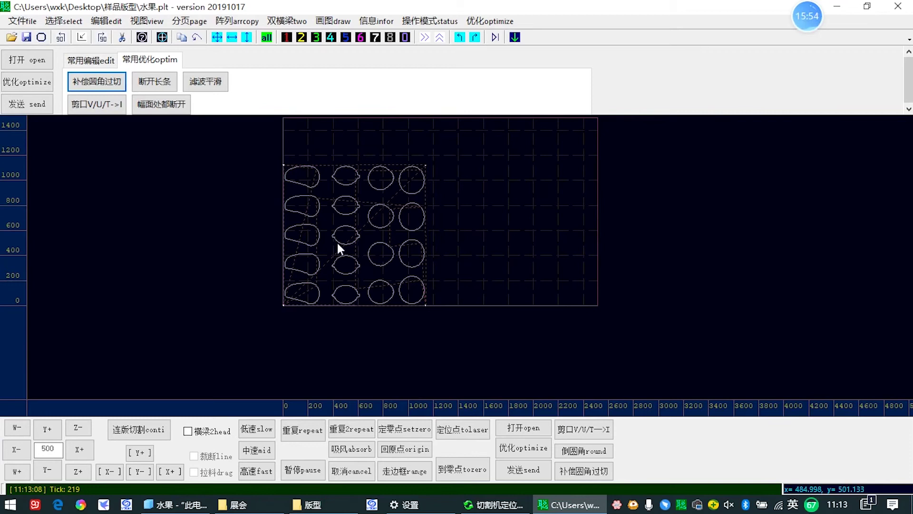
left_click(318, 242)
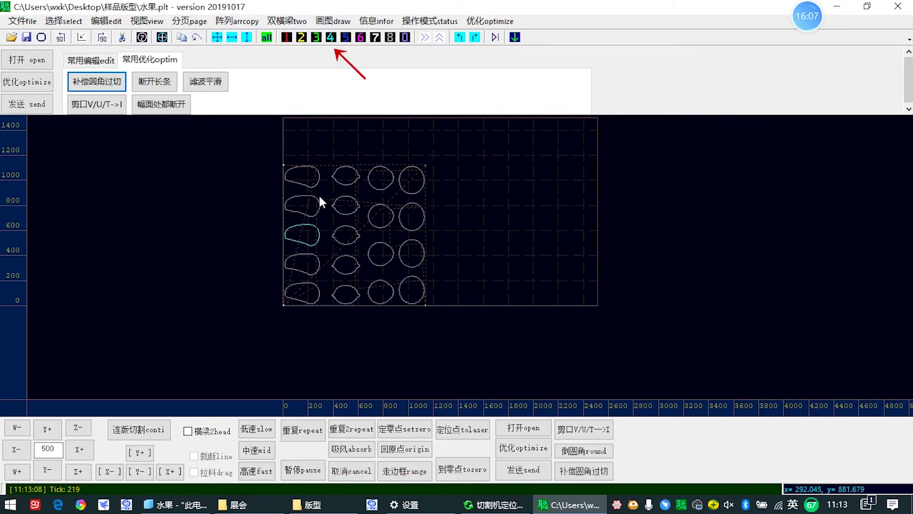
left_click(491, 21)
left_click(505, 364)
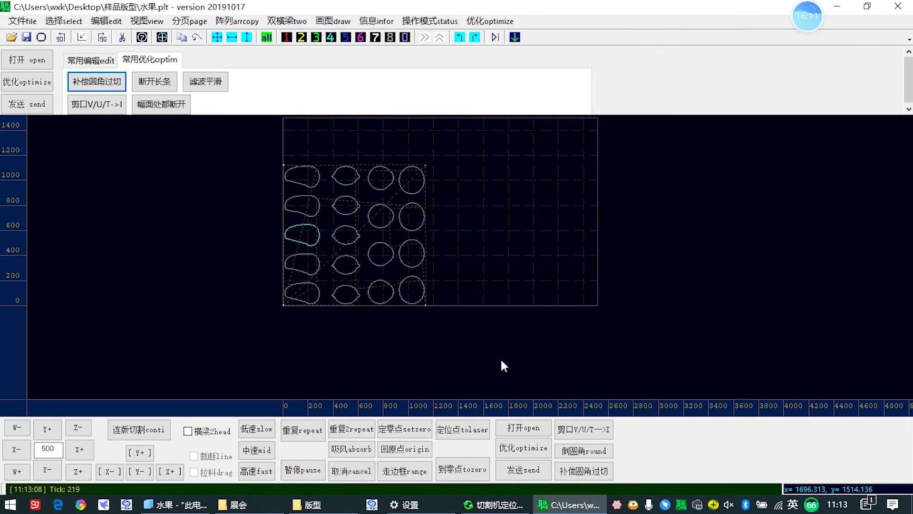